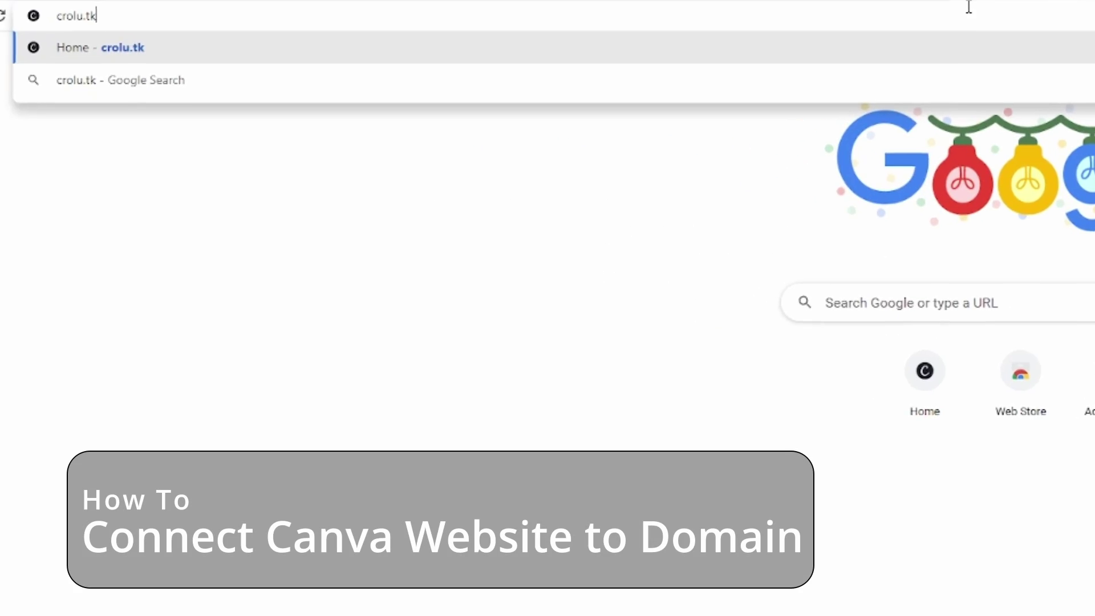
# Load crolu.tk and look through the published website's sections and its Canva web address
pyautogui.press('Return')
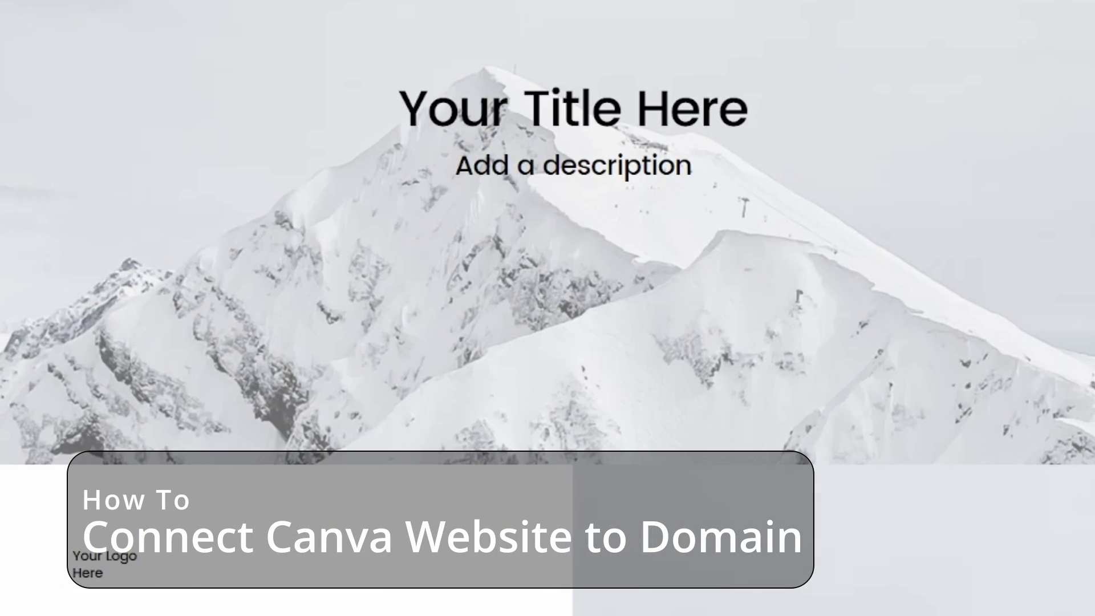
pyautogui.scroll(-15, 364, 186)
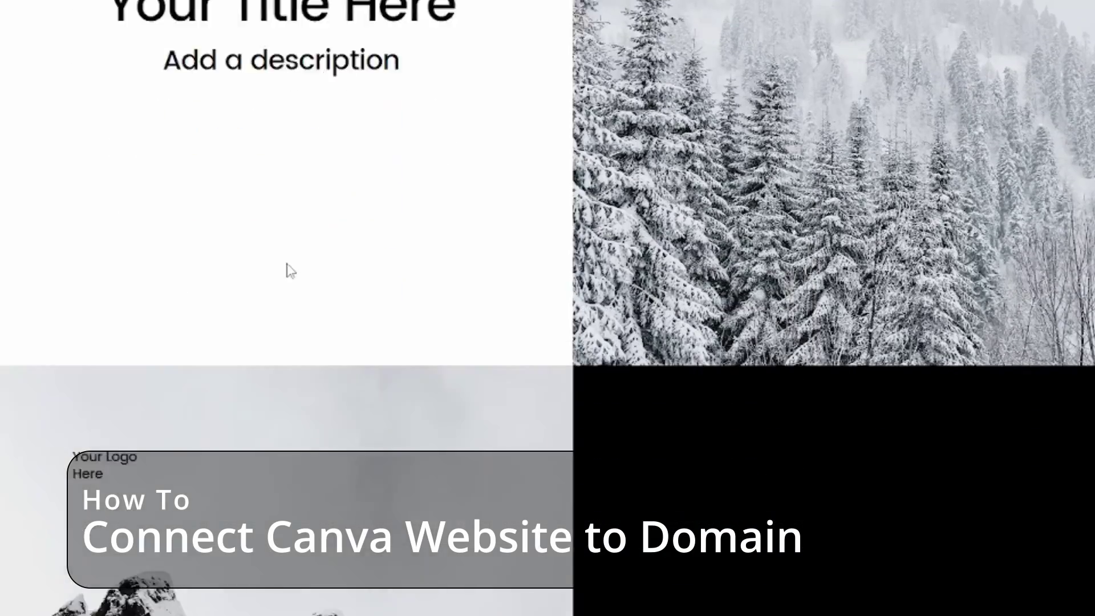
pyautogui.scroll(15, 157, 225)
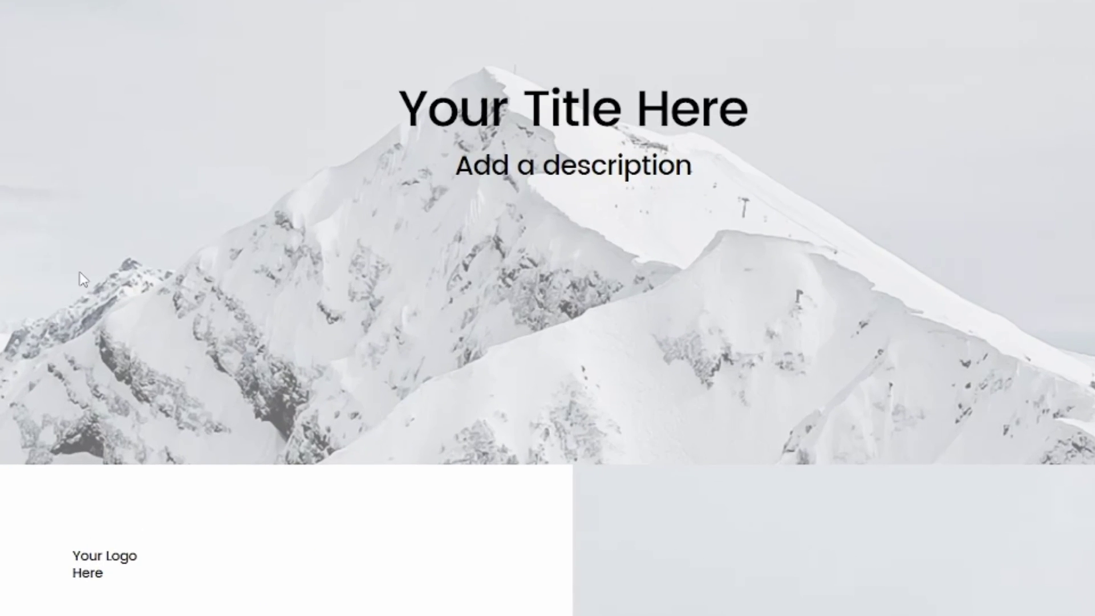
pyautogui.scroll(-10, 136, 334)
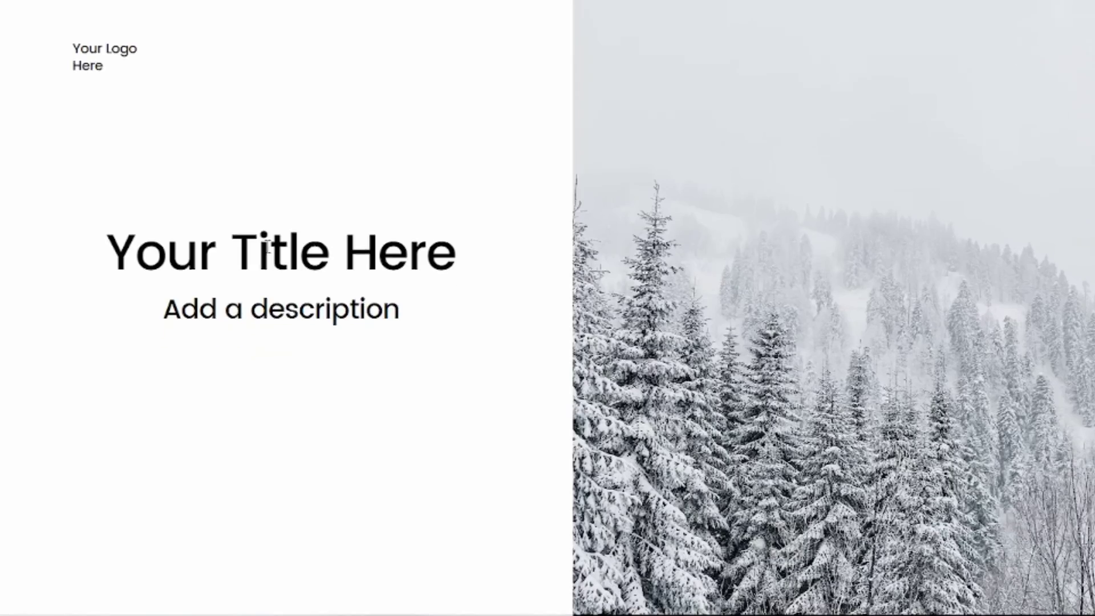
pyautogui.scroll(-15, 220, 222)
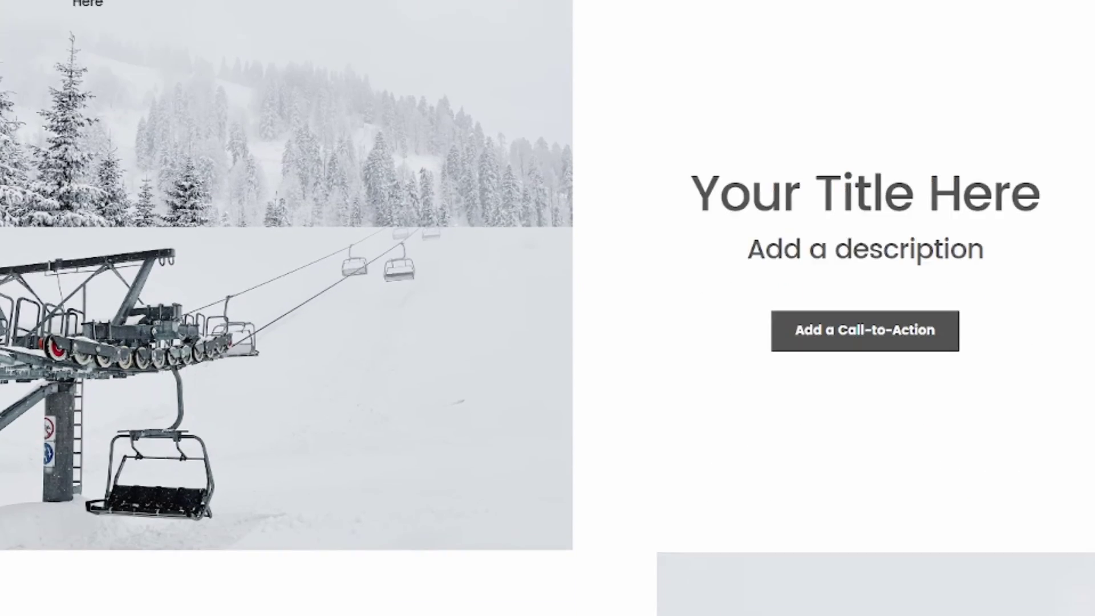
pyautogui.scroll(15, 117, 303)
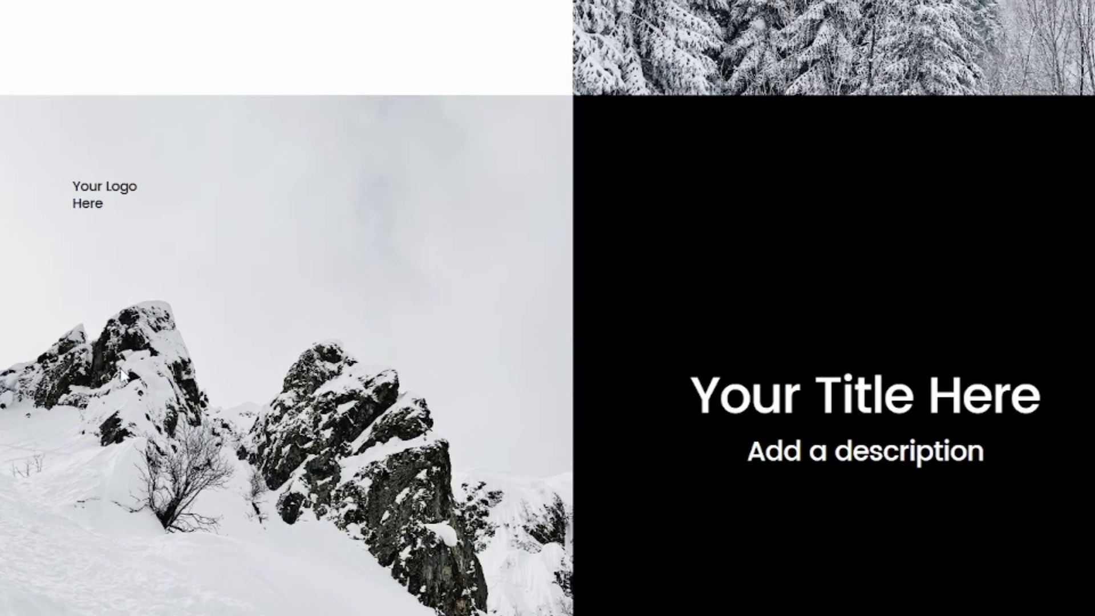
pyautogui.scroll(5, 123, 376)
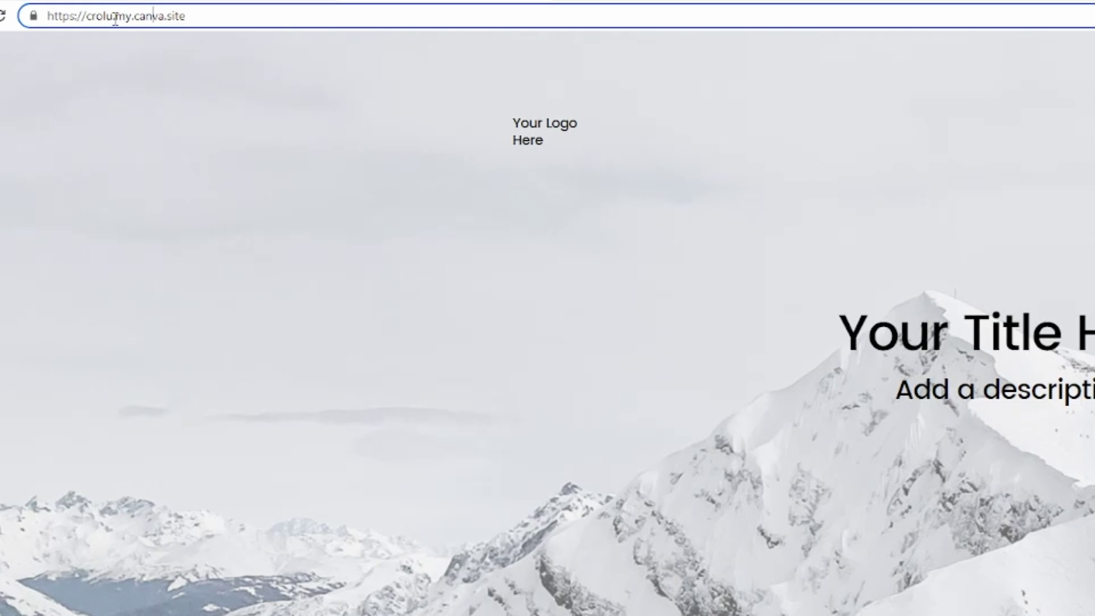
pyautogui.moveTo(116, 16); pyautogui.dragTo(215, 16)
pyautogui.click(208, 49)
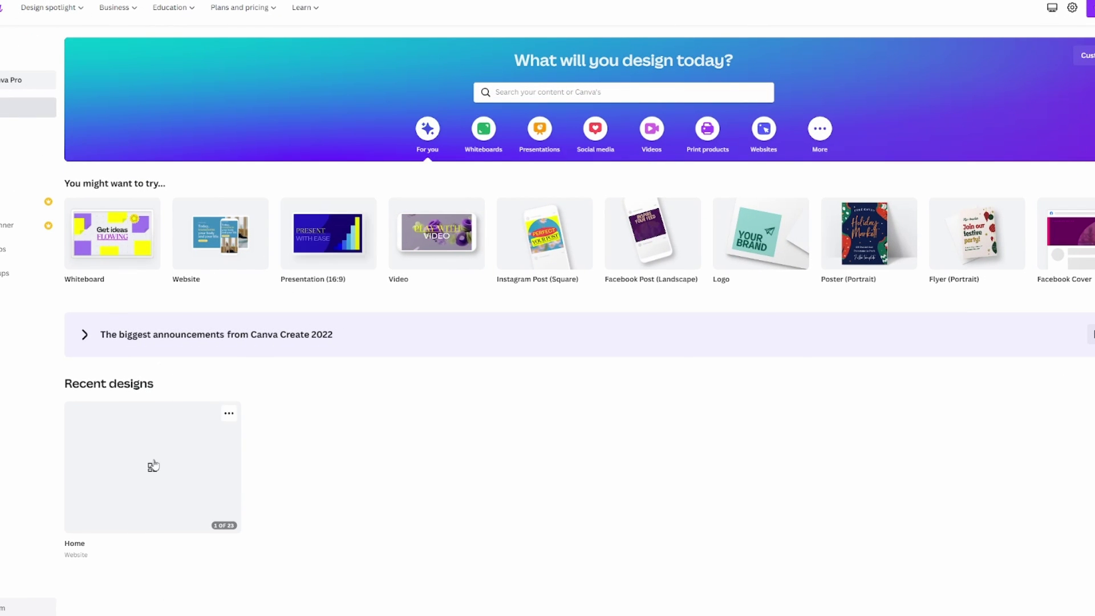
# Open the Home website design and bring up the choice of domains to publish it to
pyautogui.click(95, 510)
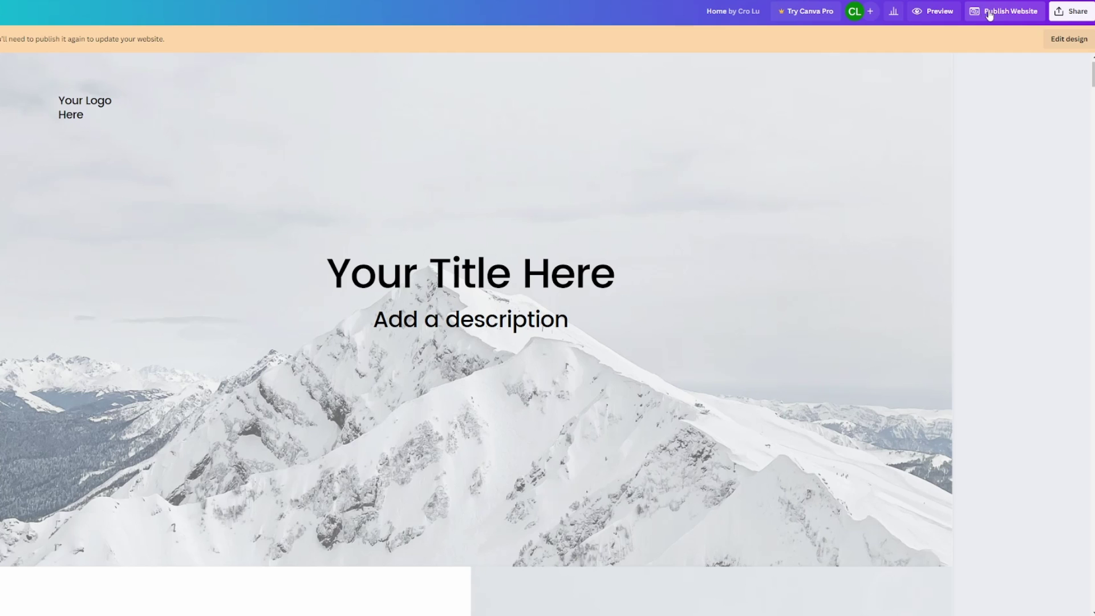
pyautogui.click(993, 13)
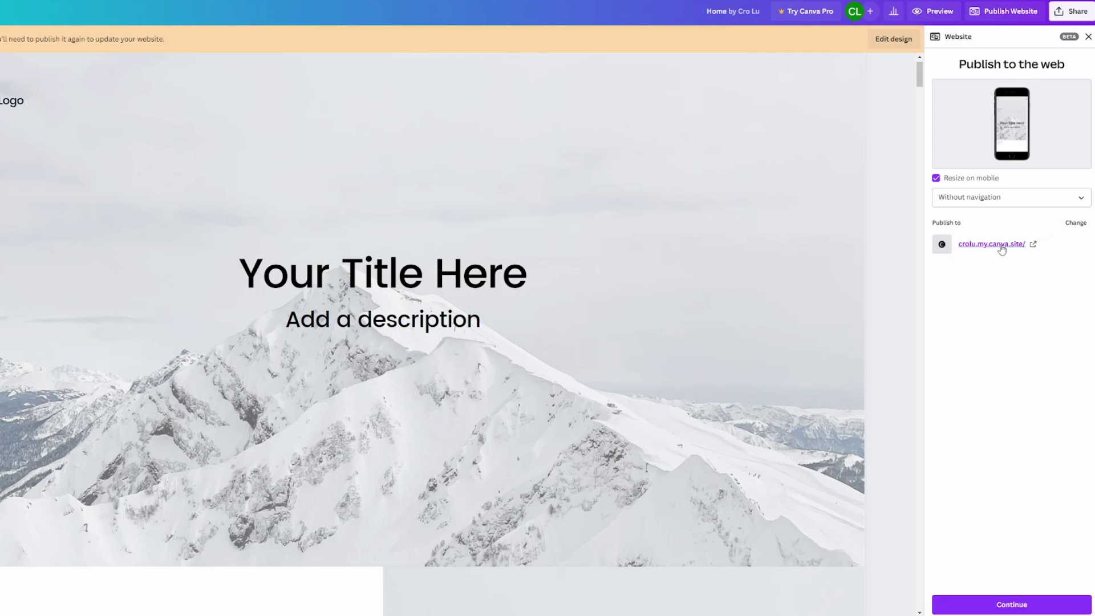
pyautogui.click(1076, 223)
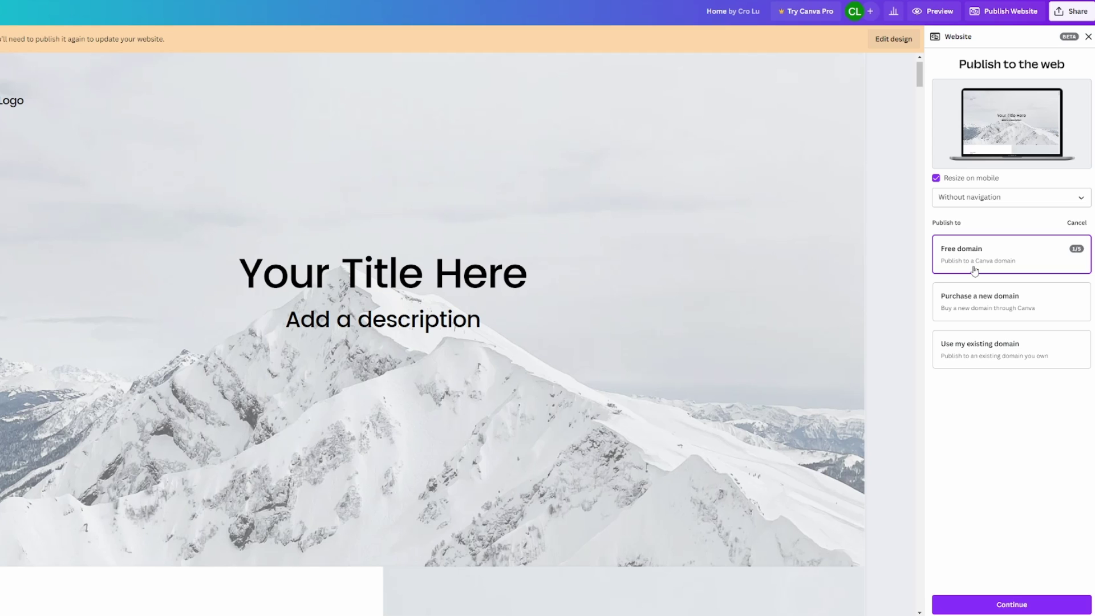
# Choose to purchase a new domain for the website and continue to the domain selection
pyautogui.moveTo(1083, 254)
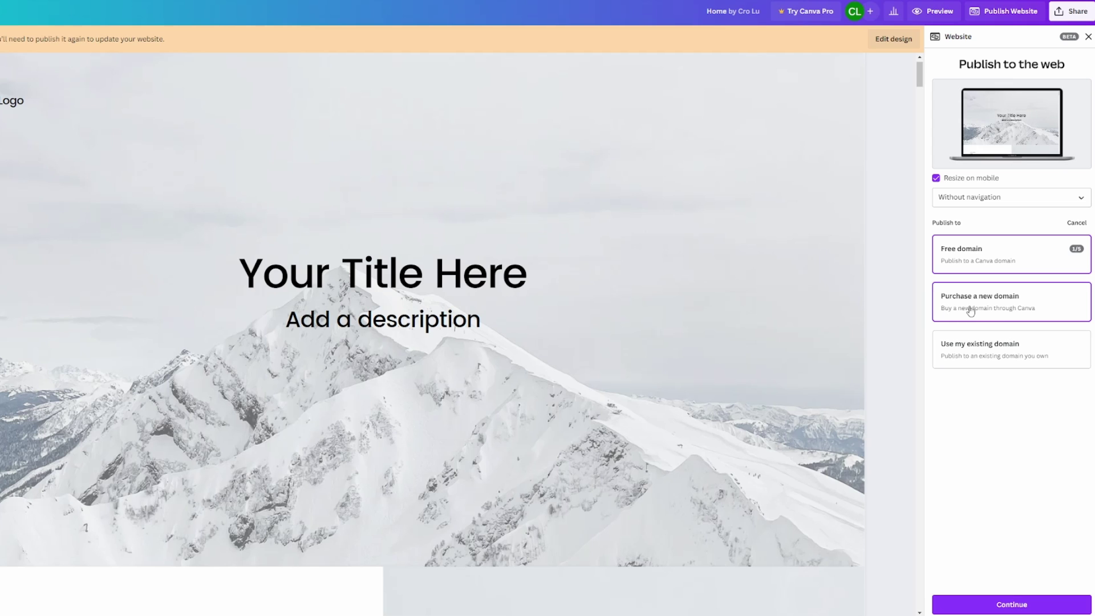
pyautogui.scroll(1, 848, 310)
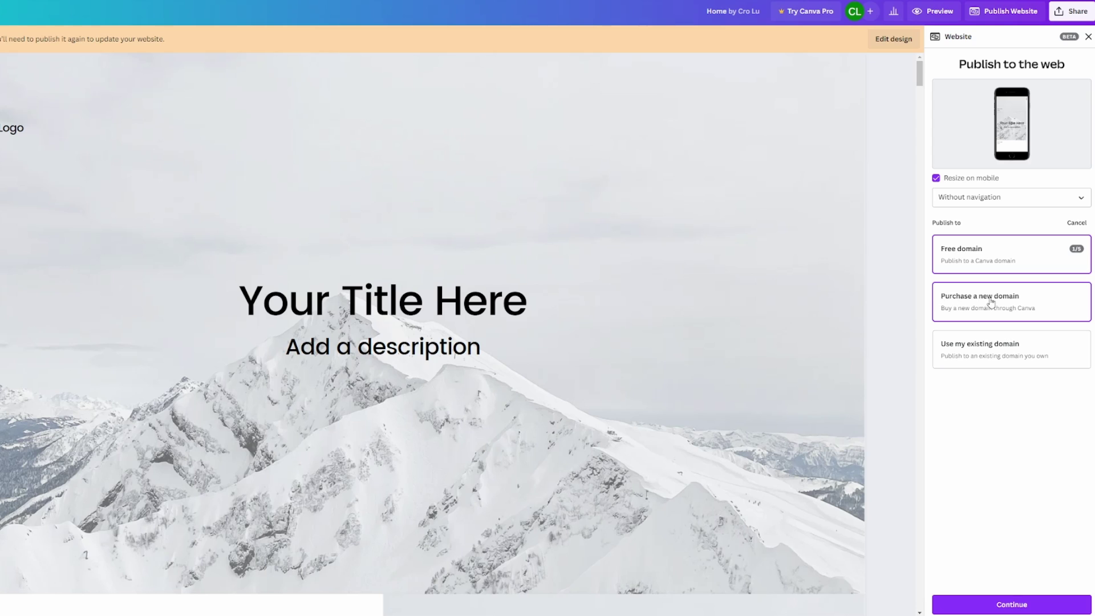
pyautogui.click(965, 300)
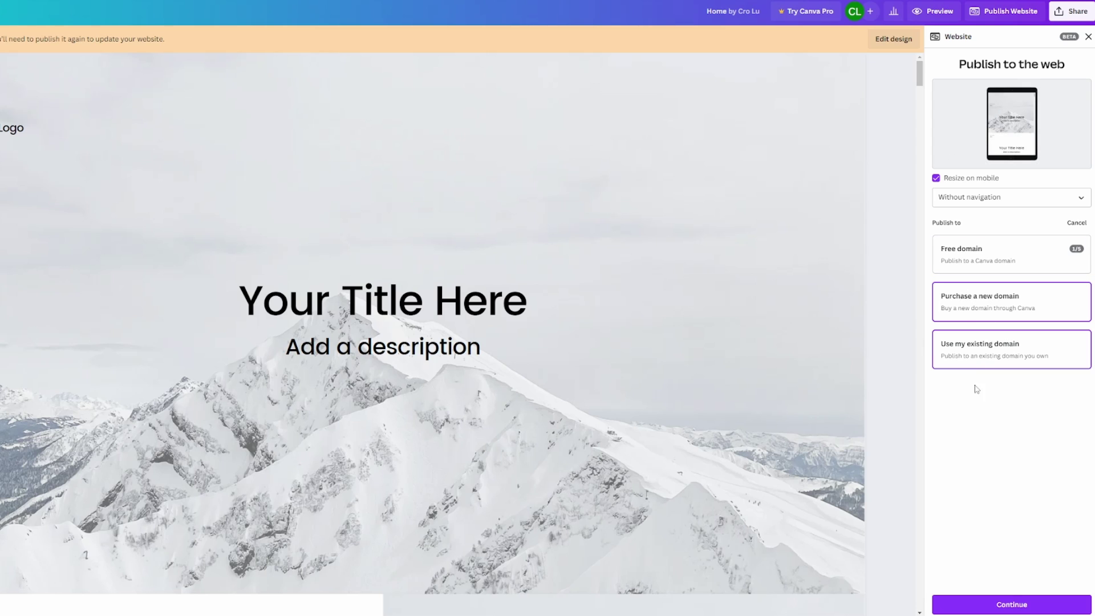
pyautogui.click(1006, 606)
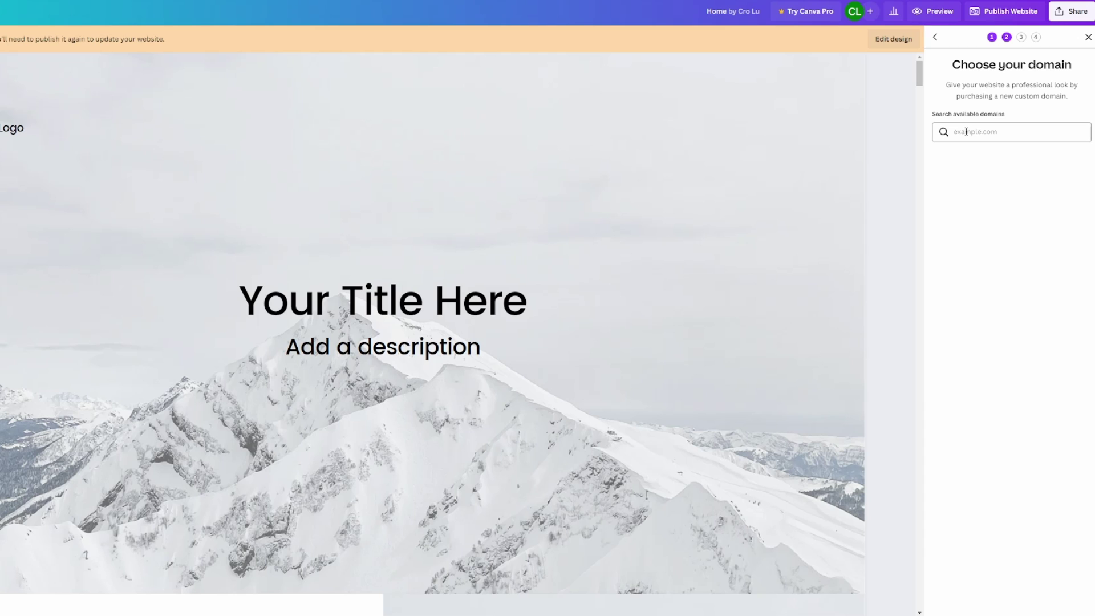
# Search the available domains for Crolu.com
pyautogui.click(987, 128)
pyautogui.write('Crolu.com')
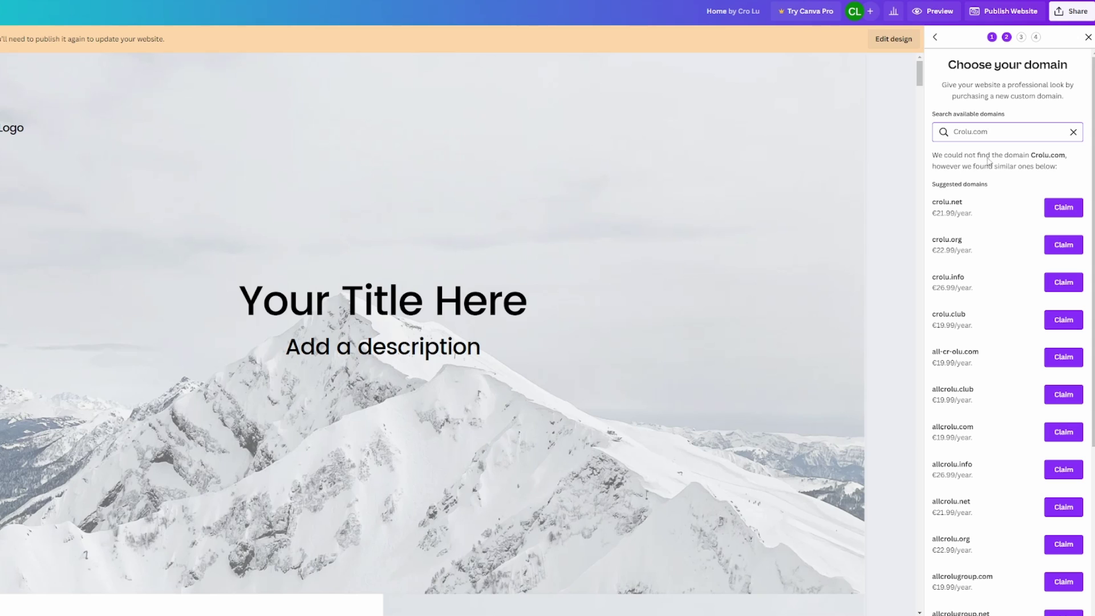
pyautogui.click(1035, 161)
pyautogui.click(971, 131)
# Review the suggested domains and claim crolu.net for the website
pyautogui.scroll(-3, 968, 245)
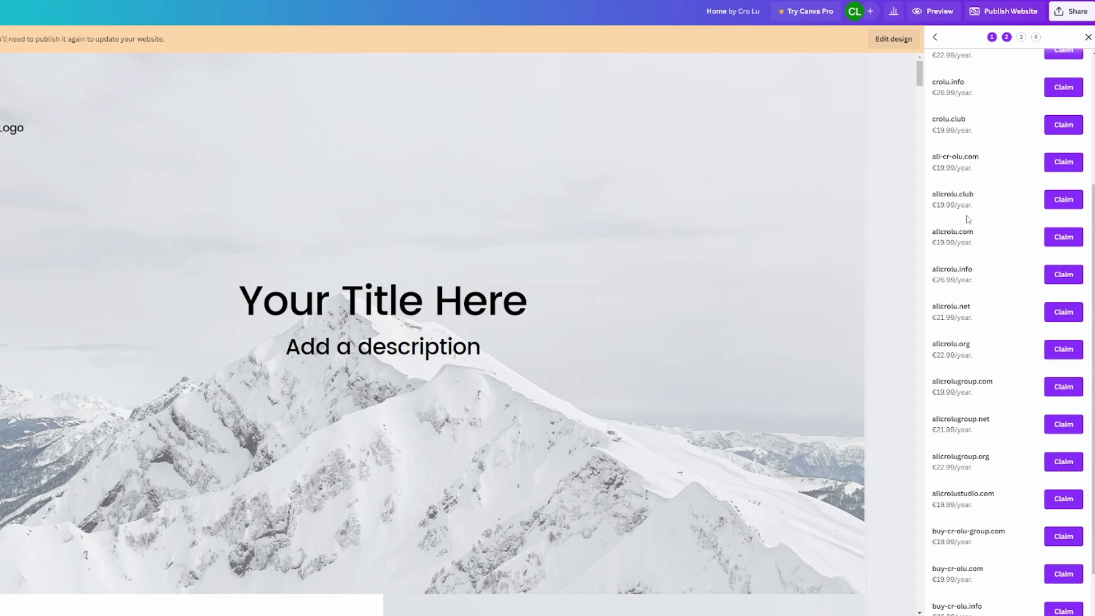
pyautogui.scroll(3, 968, 251)
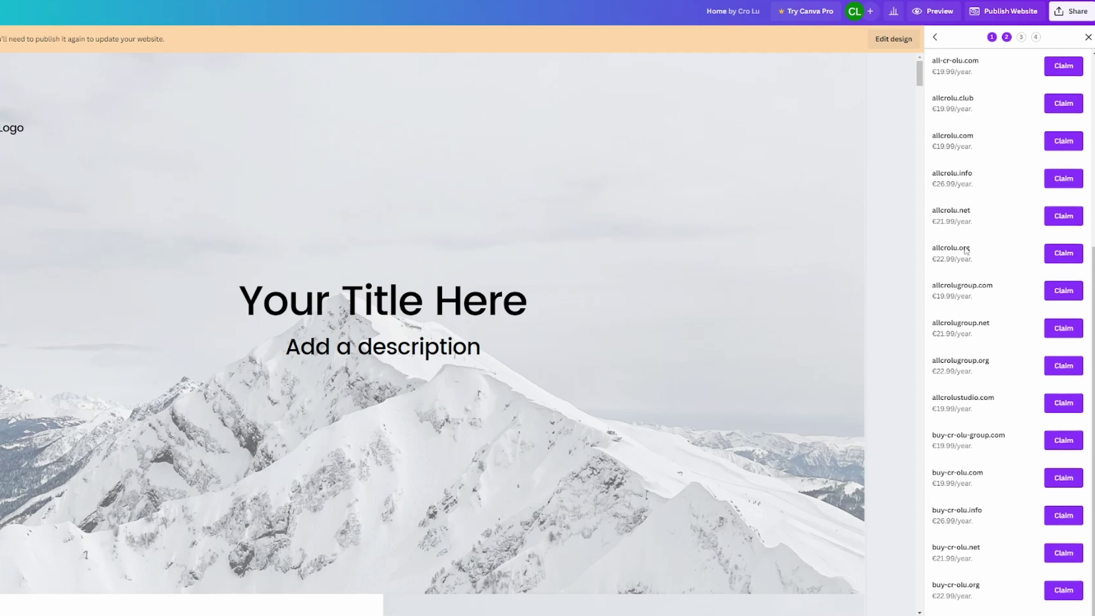
pyautogui.scroll(-2, 957, 234)
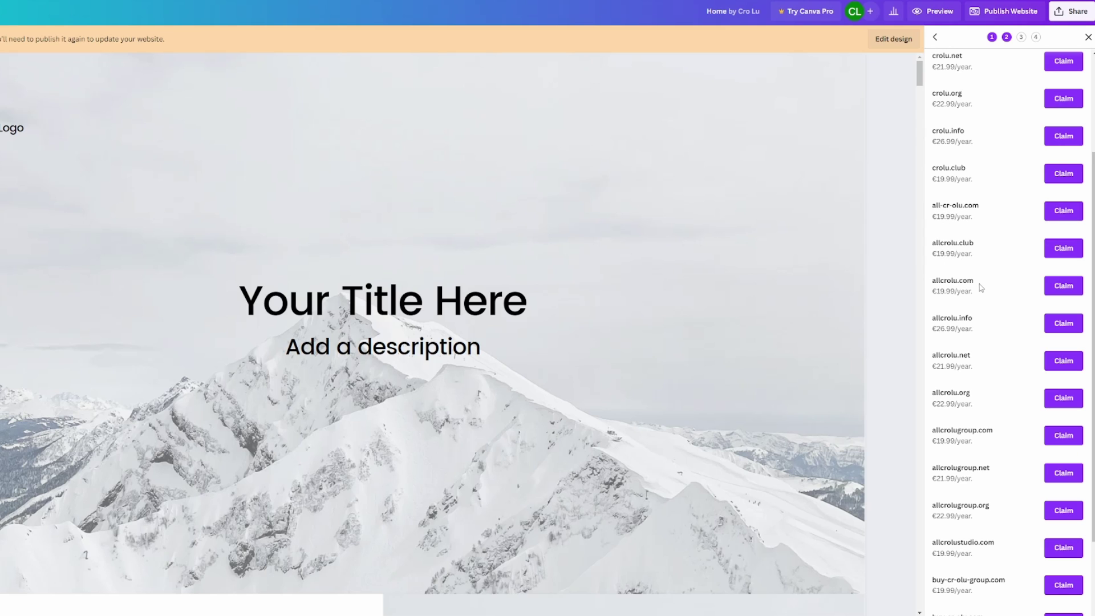
pyautogui.scroll(3, 946, 245)
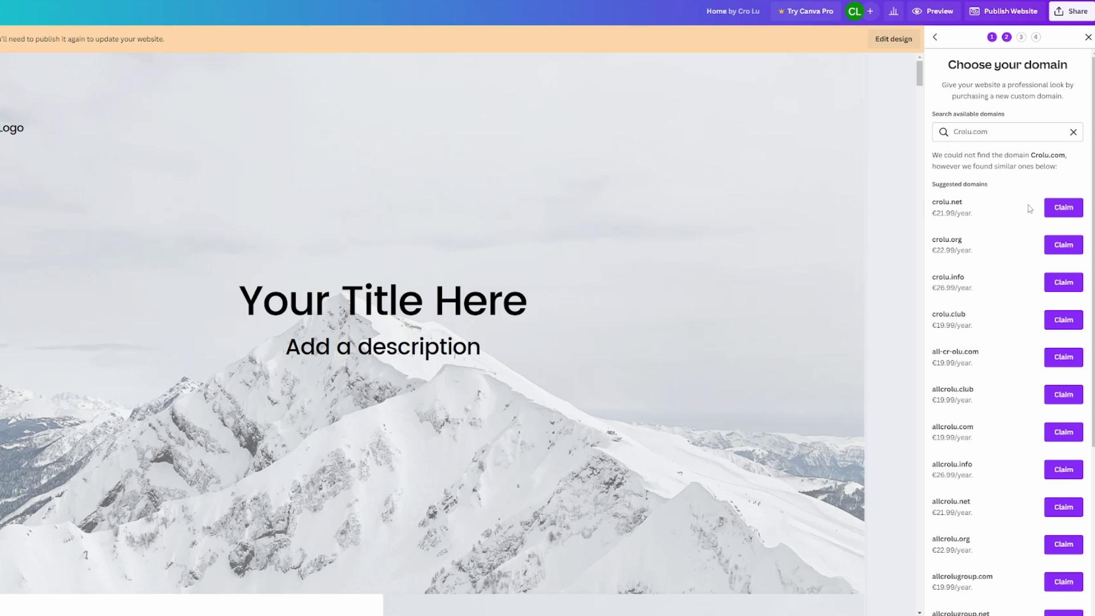
pyautogui.click(1062, 209)
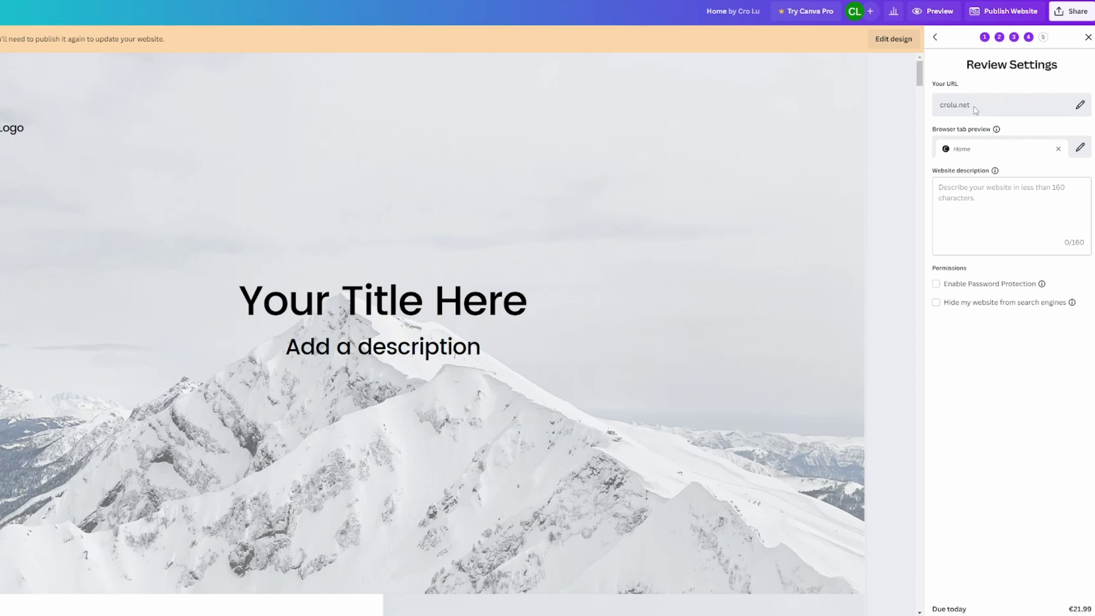
# Add the path "home" to the website's crolu.net URL and preview the address
pyautogui.click(1080, 106)
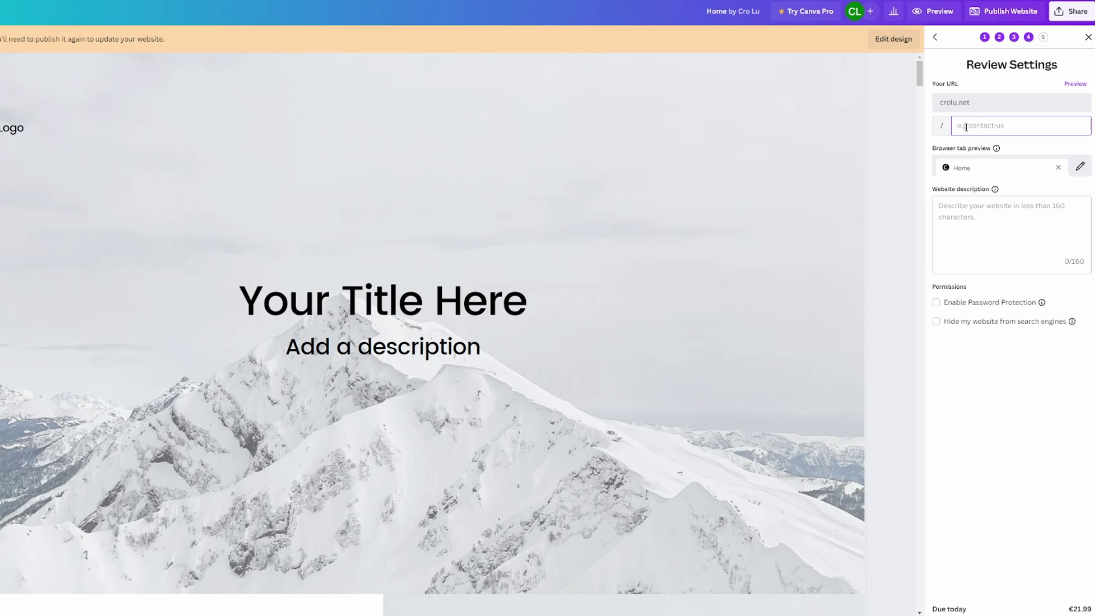
pyautogui.write('home')
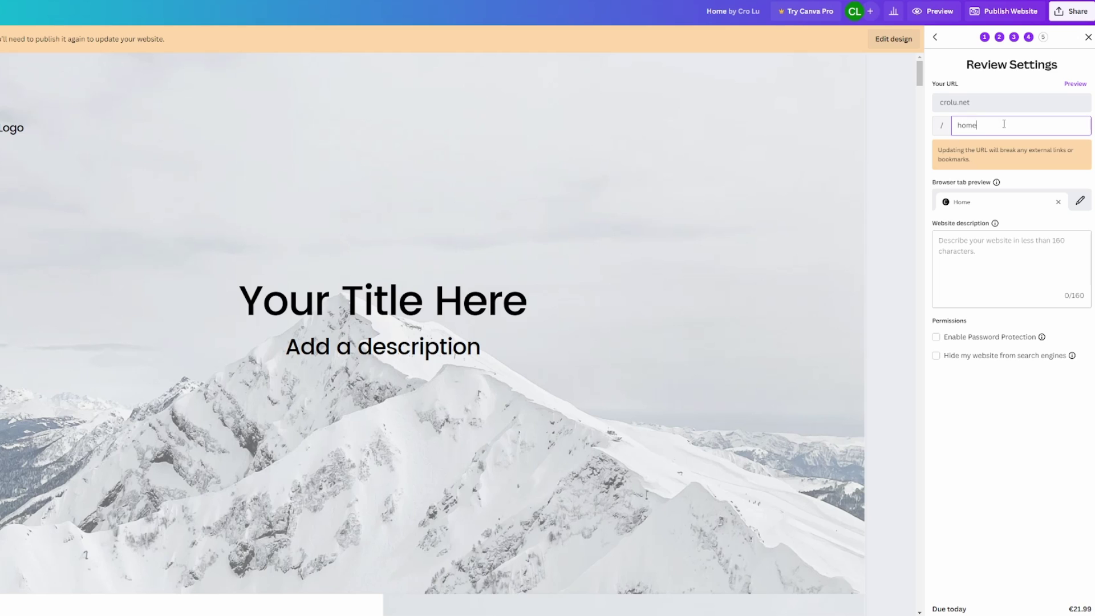
pyautogui.click(1071, 87)
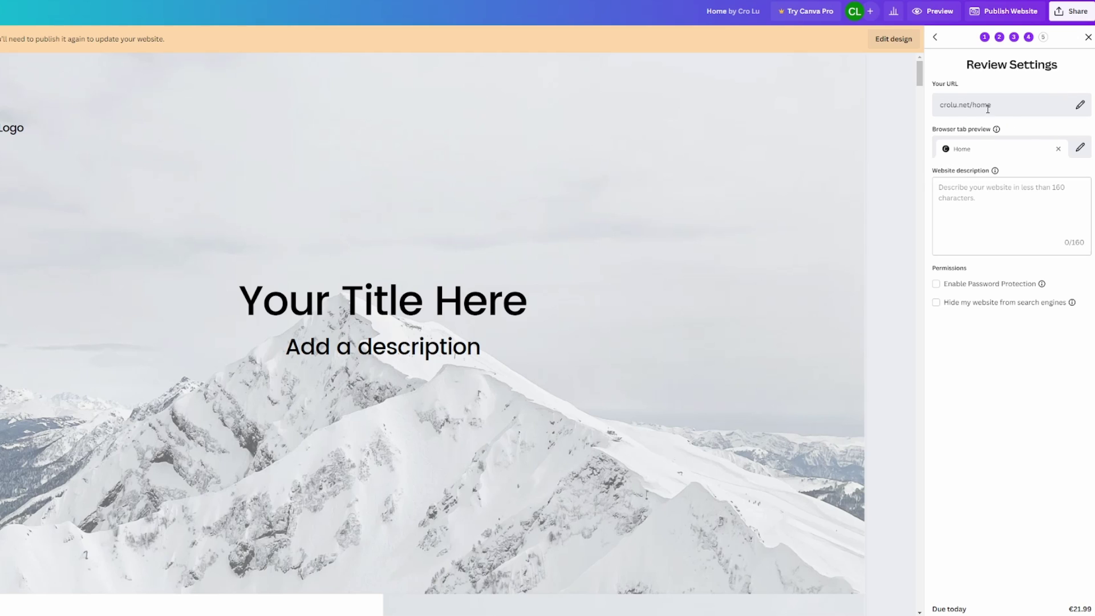
pyautogui.moveTo(946, 108); pyautogui.dragTo(1026, 111)
# Change the website's browser tab title to "My Awesome Website" and preview it
pyautogui.click(1079, 149)
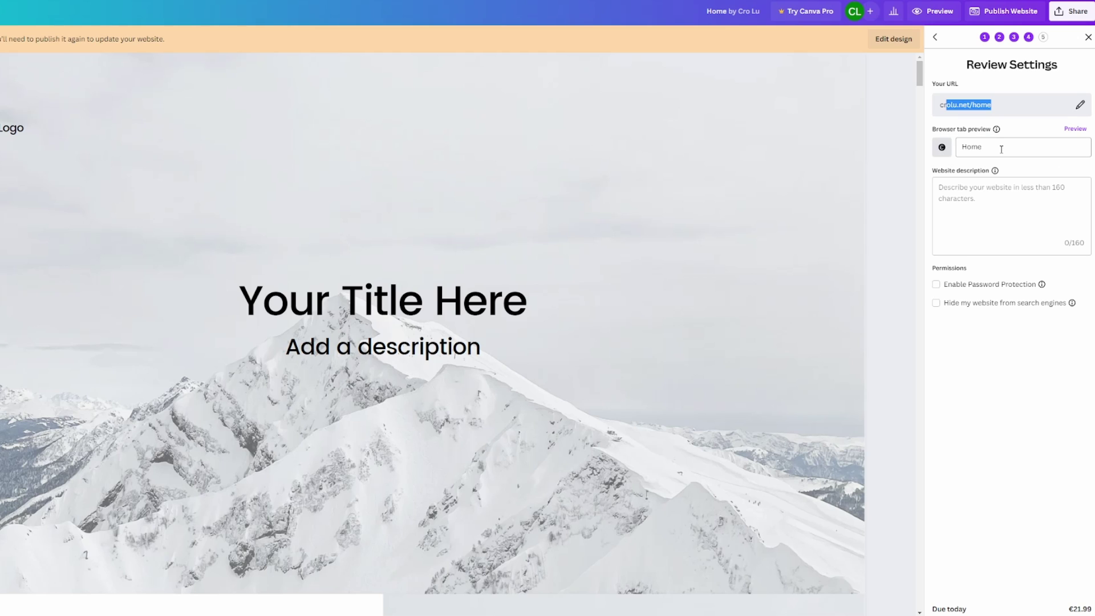
pyautogui.moveTo(1001, 149); pyautogui.dragTo(962, 147)
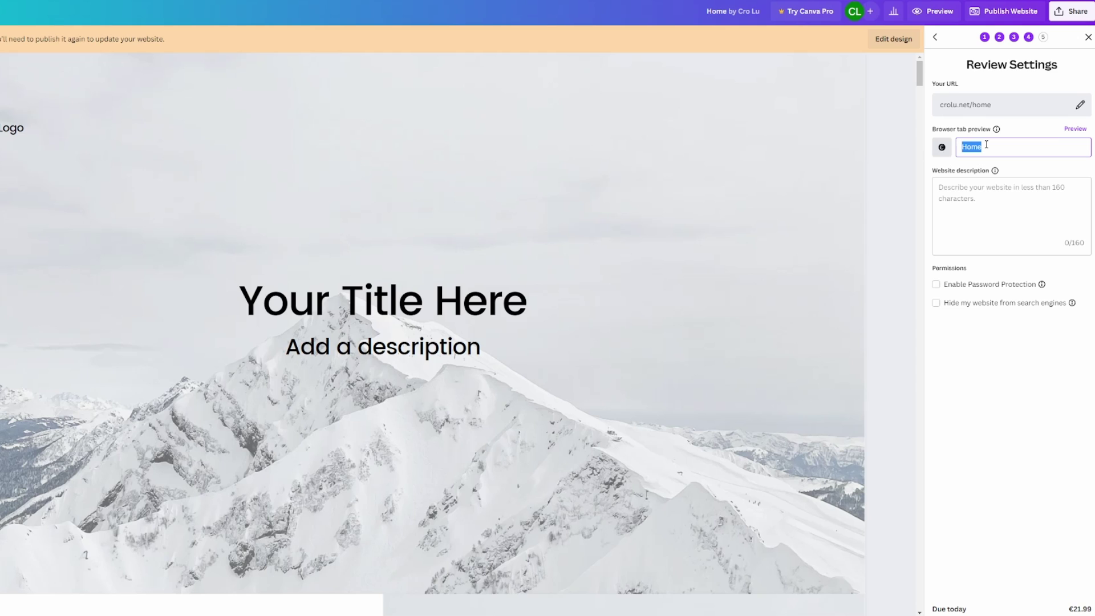
pyautogui.write('My Awesome Website')
pyautogui.click(1074, 129)
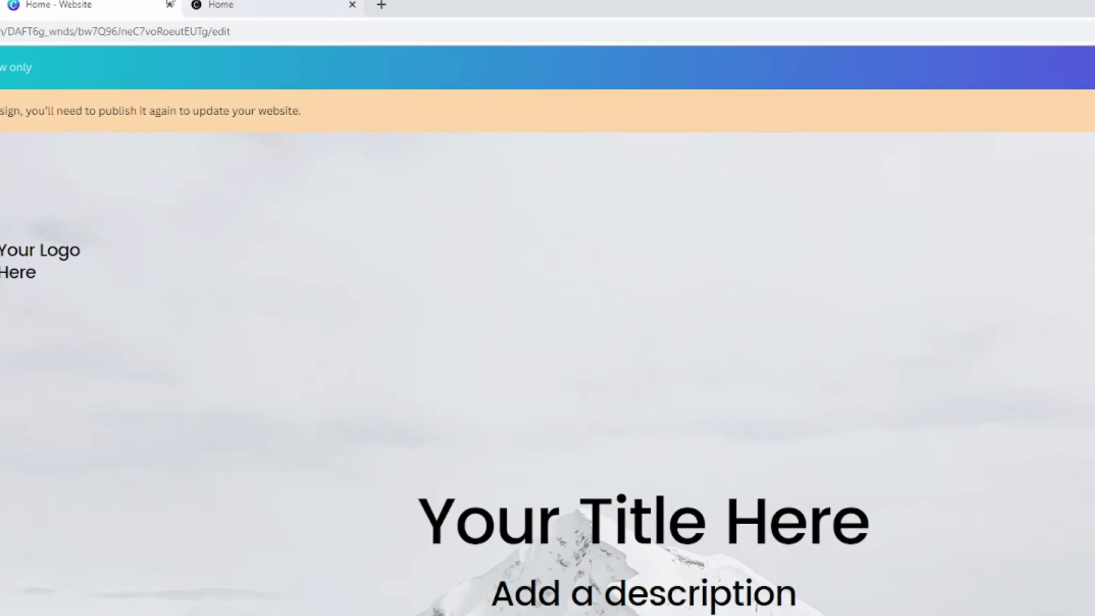
pyautogui.moveTo(215, 10)
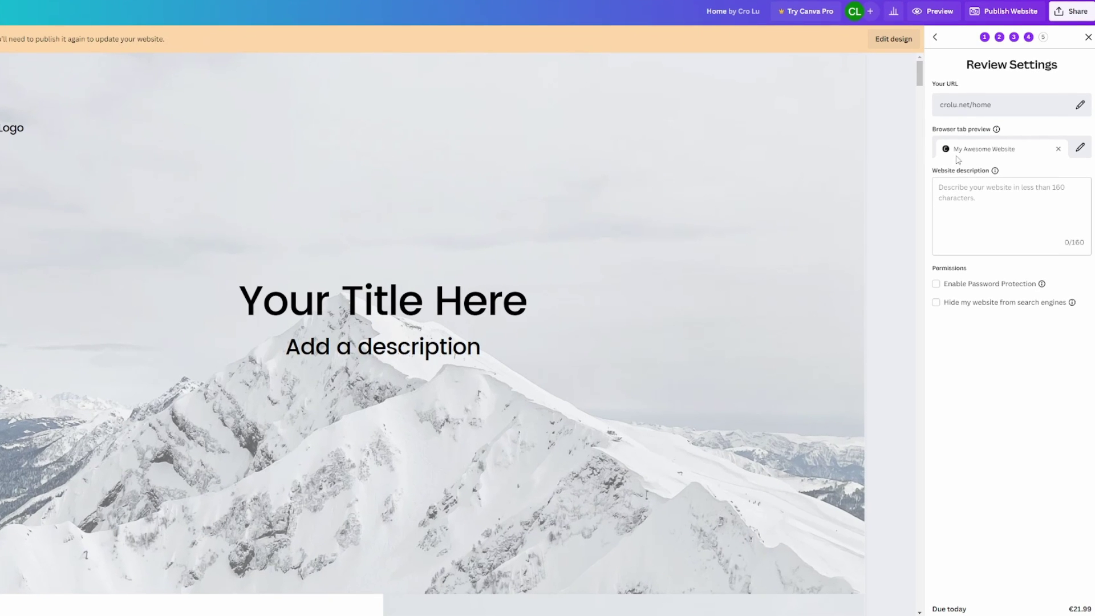
# Enter "This is my awesome website" as the website description
pyautogui.moveTo(996, 171)
pyautogui.click(980, 207)
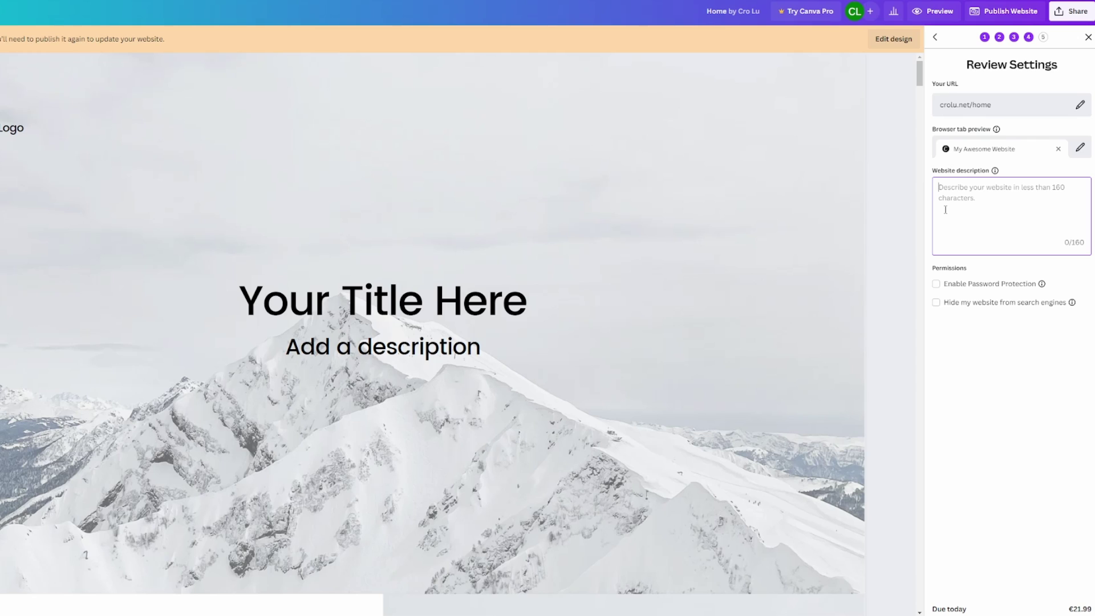
pyautogui.write('This is my awesome website')
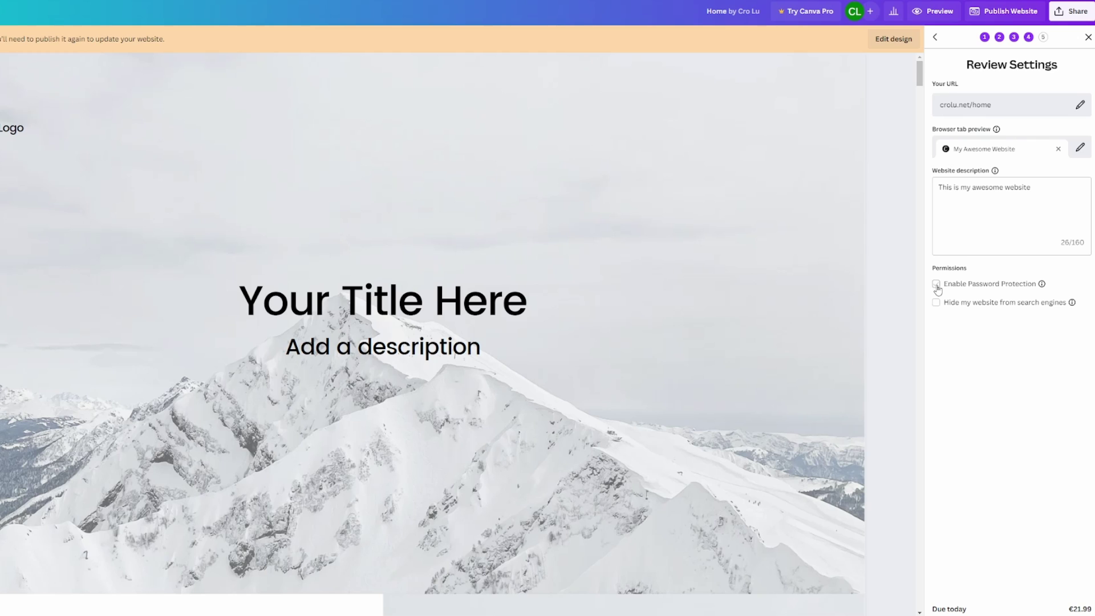
# Toggle the option that hides the website from search engines and leave the publishing settings
pyautogui.click(936, 303)
pyautogui.click(1055, 304)
pyautogui.click(474, 258)
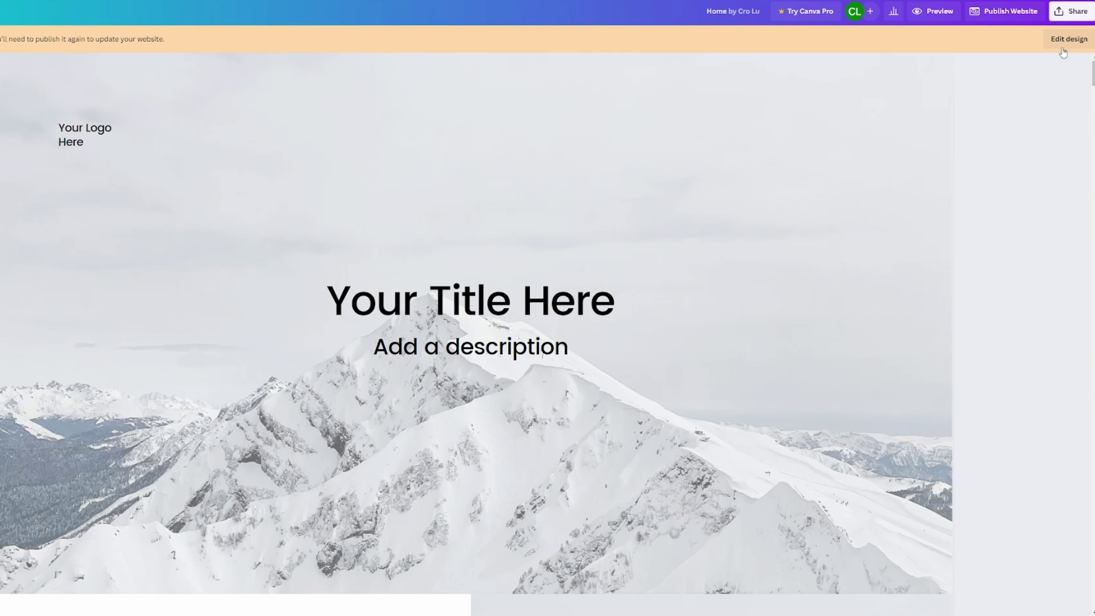
# Open the published site crolu.my.canva.site from the website's publishing settings and copy its address
pyautogui.click(981, 16)
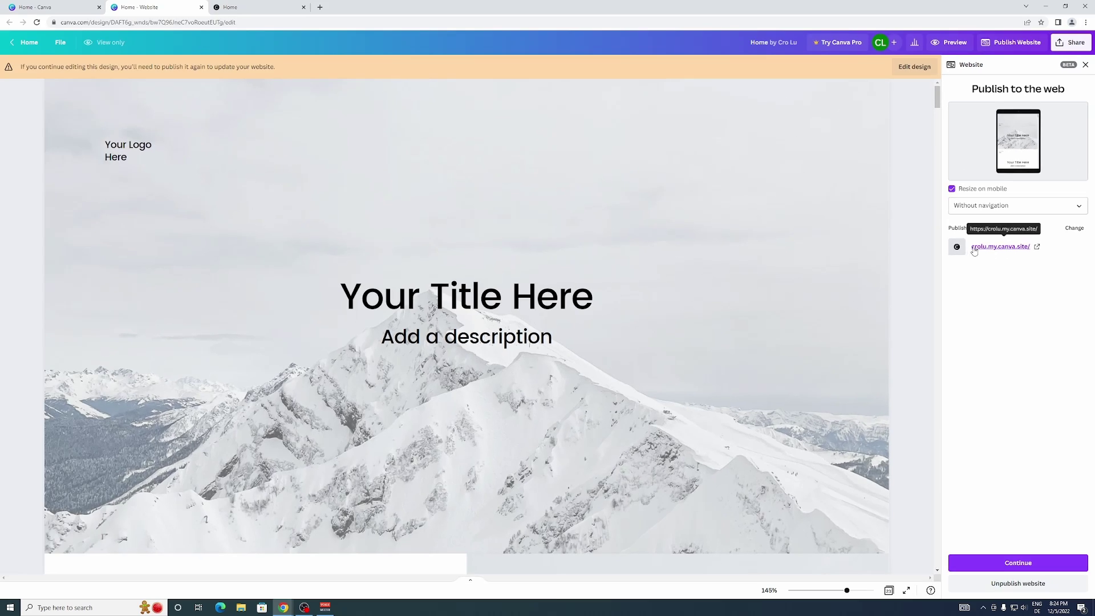
pyautogui.click(975, 246)
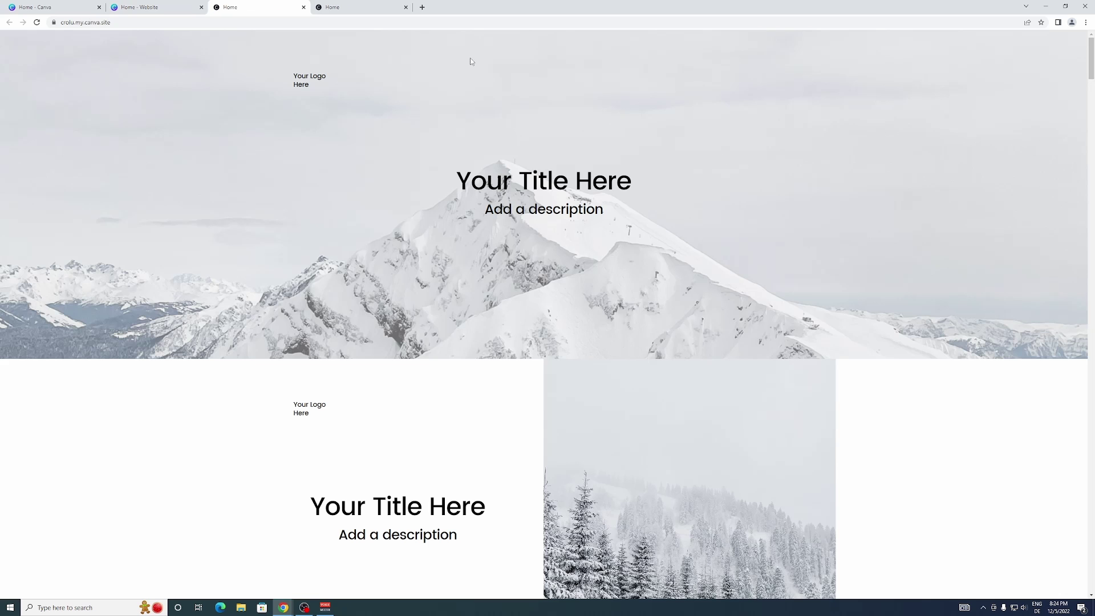
pyautogui.click(96, 23)
pyautogui.rightClick(88, 23)
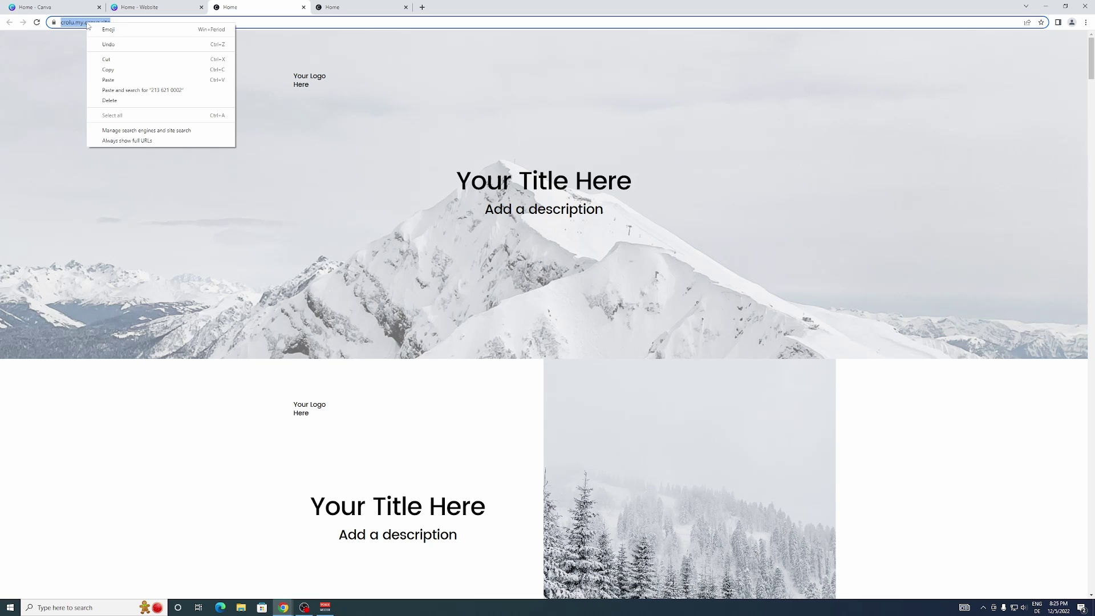
pyautogui.click(109, 70)
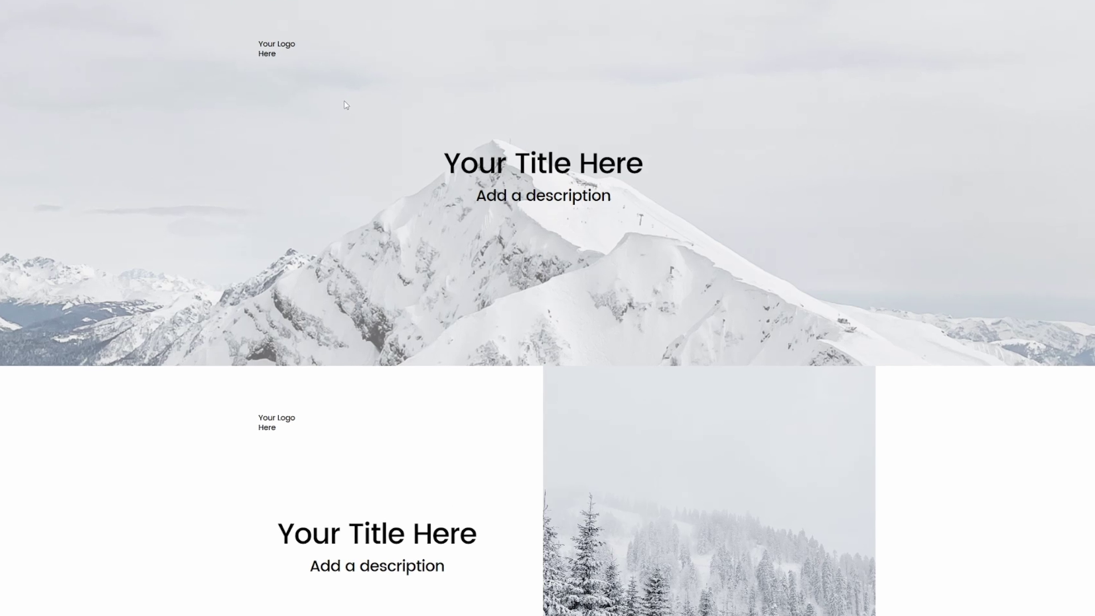
# Switch to Freenom and open the URL forwarding settings for the domain crolu.tk
pyautogui.hotkey('ctrl', 't')
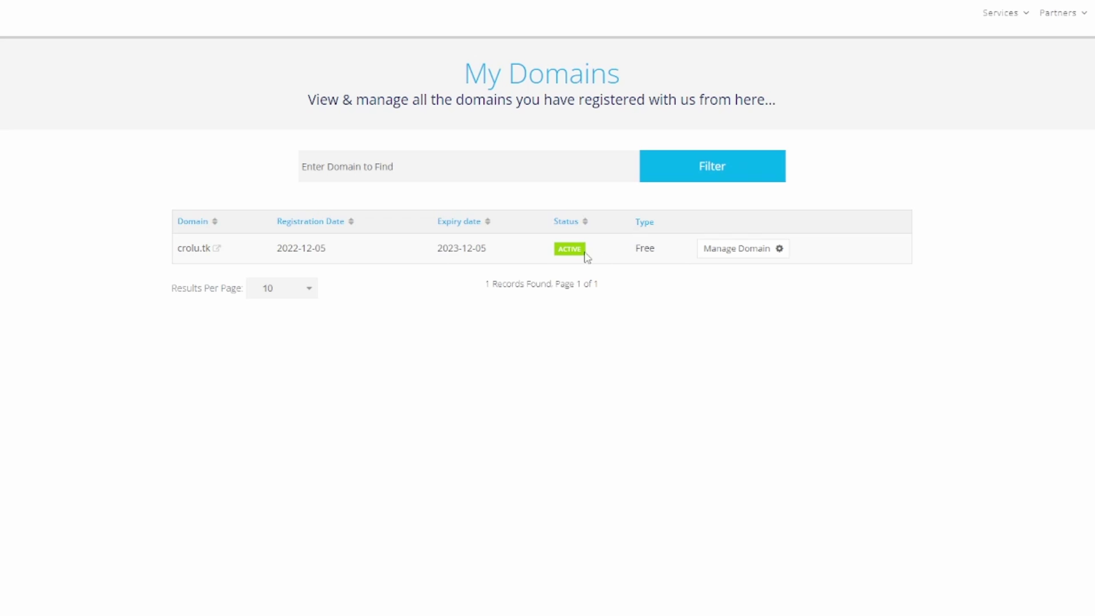
pyautogui.click(727, 255)
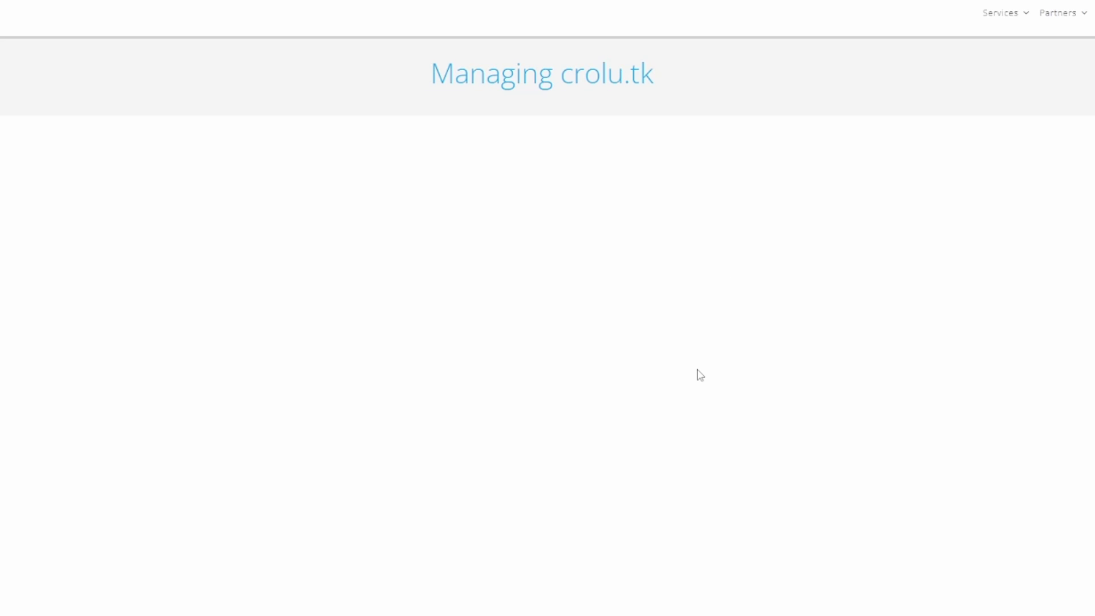
pyautogui.click(419, 132)
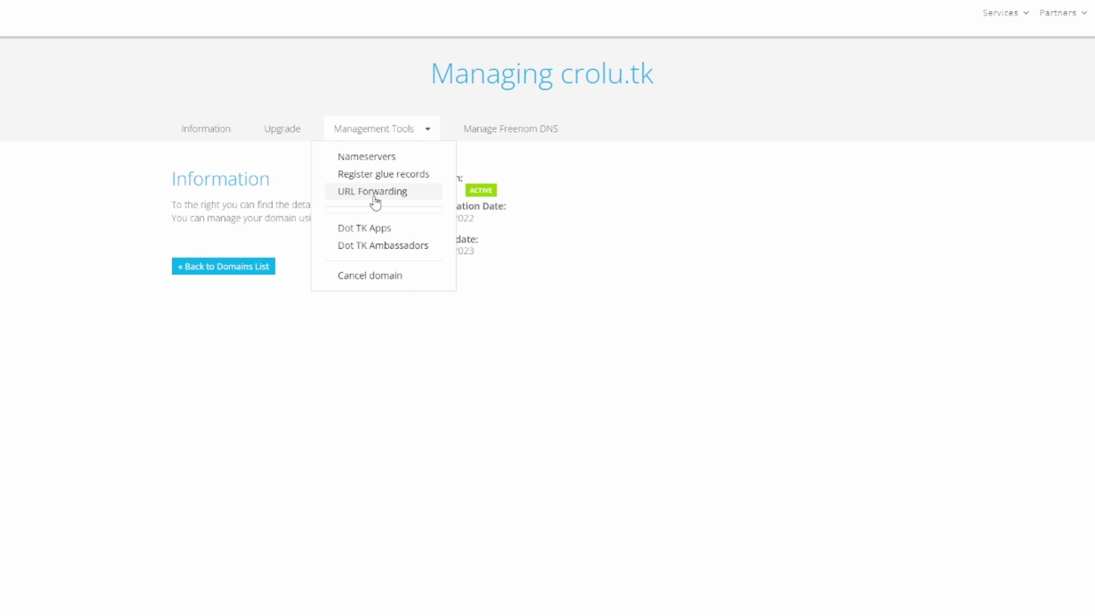
pyautogui.click(363, 195)
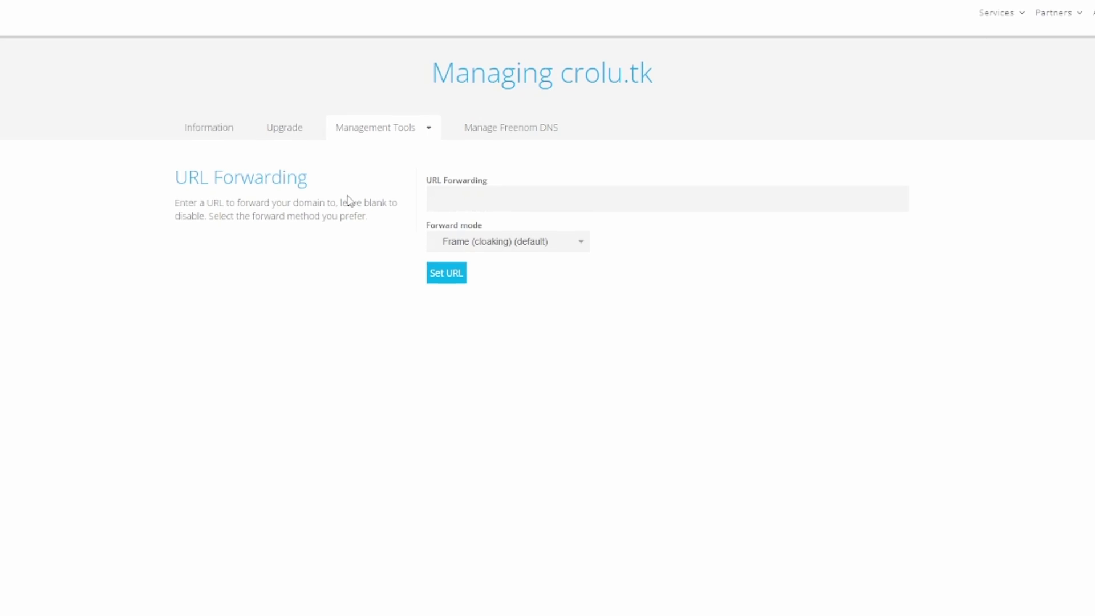
pyautogui.moveTo(175, 203); pyautogui.dragTo(251, 205)
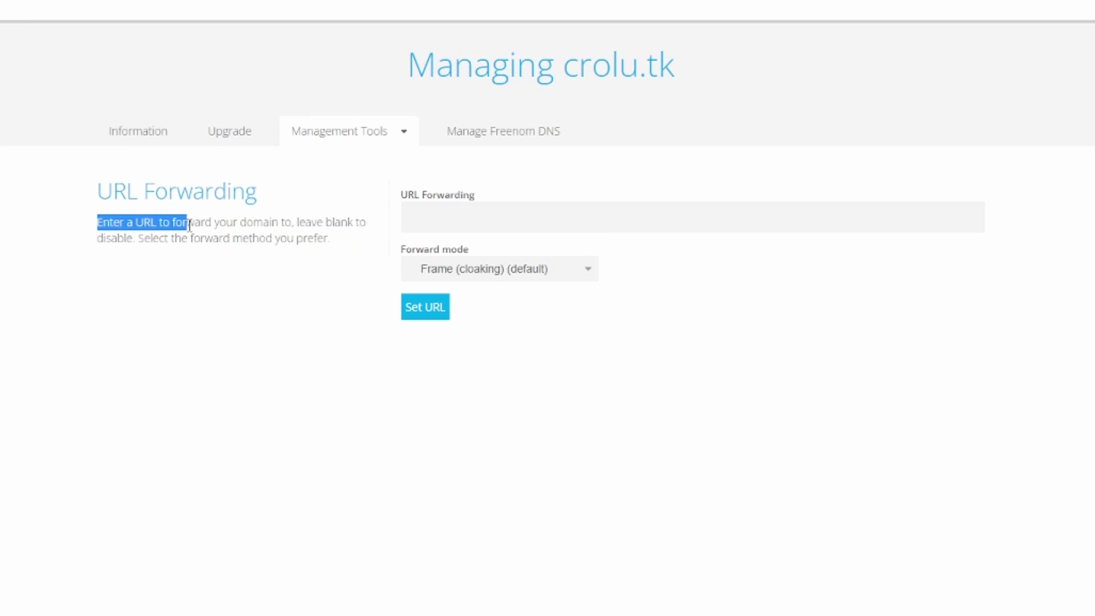
pyautogui.moveTo(189, 224); pyautogui.dragTo(353, 254)
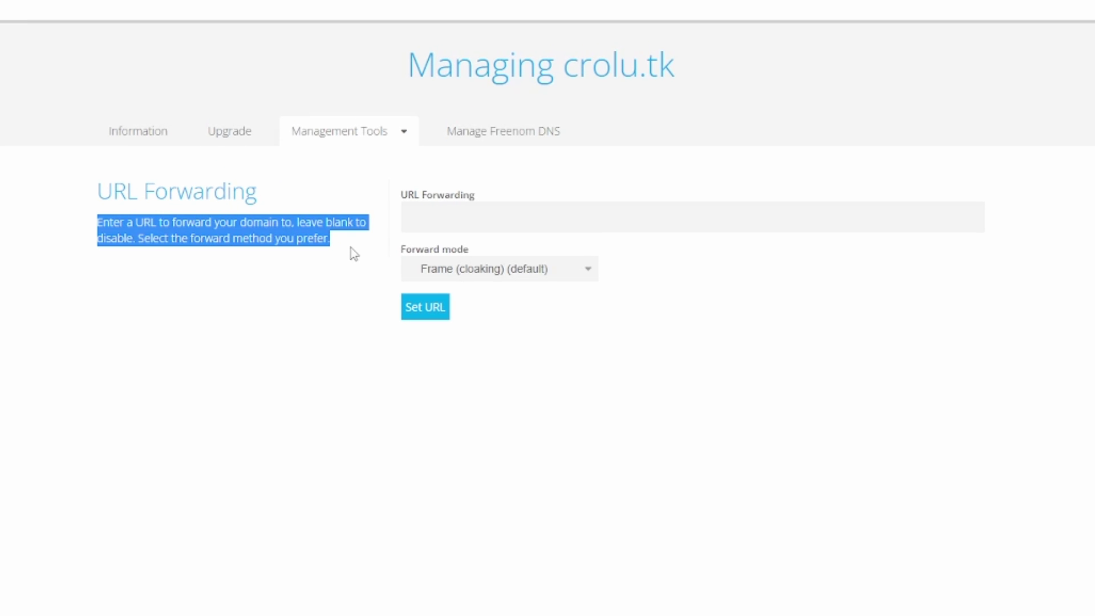
pyautogui.click(239, 243)
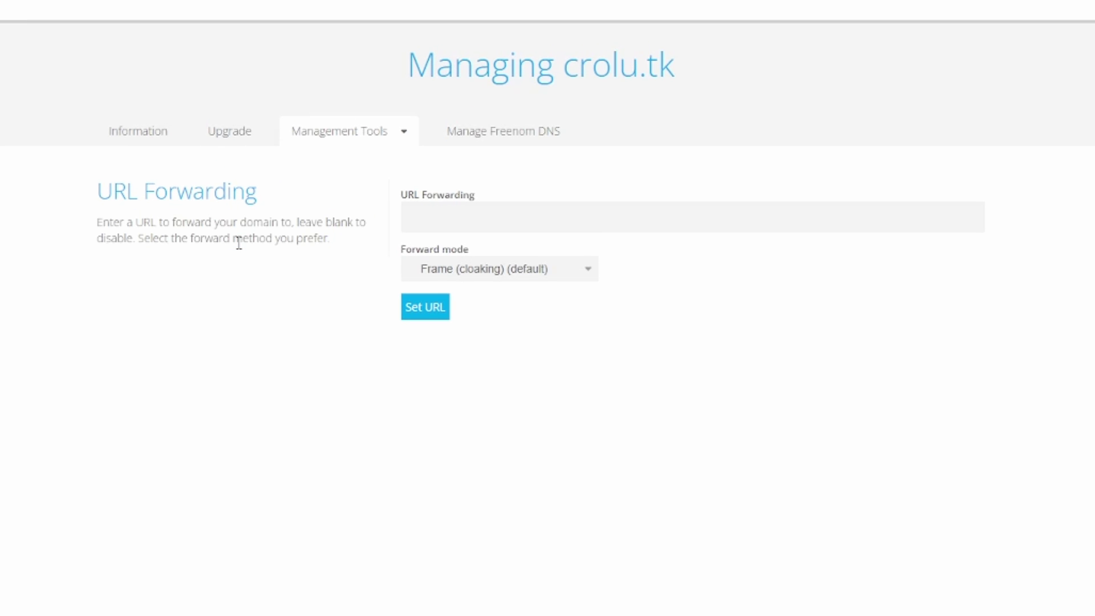
pyautogui.click(419, 224)
pyautogui.rightClick(415, 219)
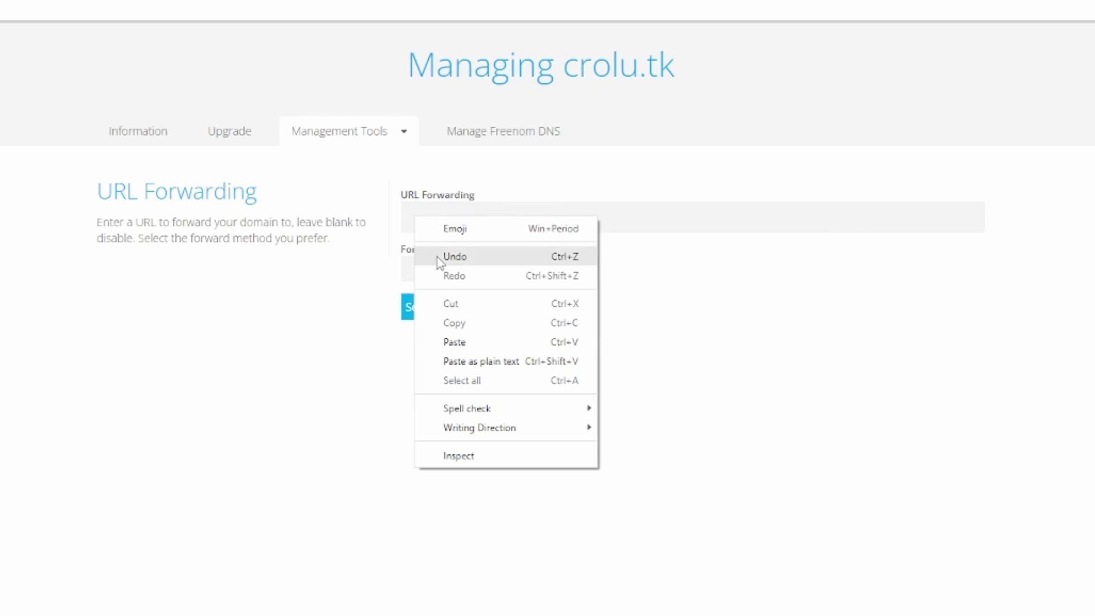
pyautogui.click(450, 343)
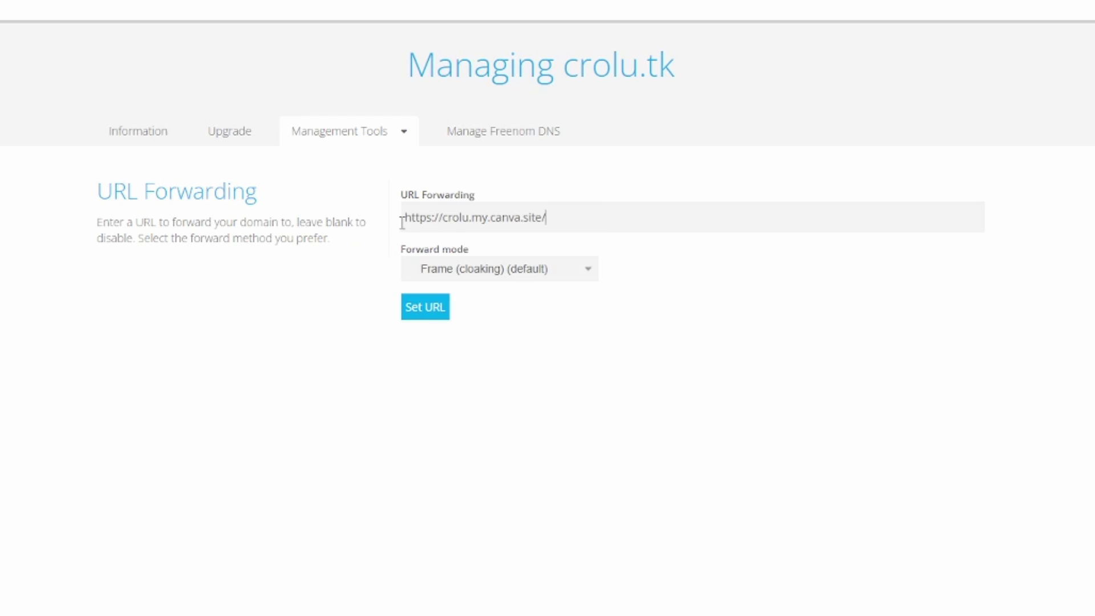
pyautogui.moveTo(404, 218); pyautogui.dragTo(609, 223)
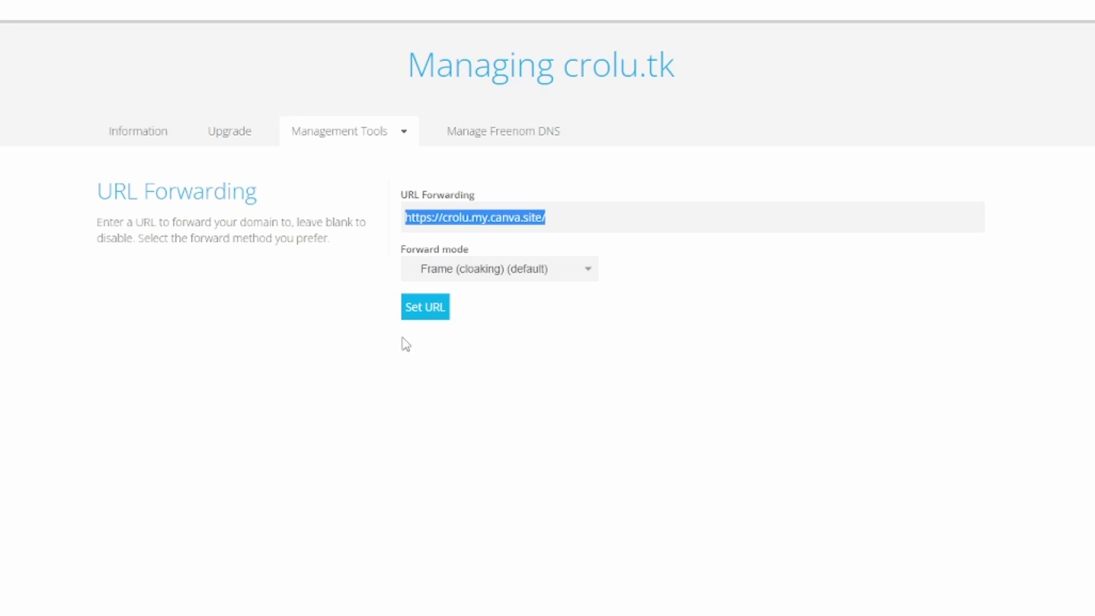
# Keep the forward mode on Frame (cloaking) (default) and save the URL forwarding
pyautogui.click(502, 273)
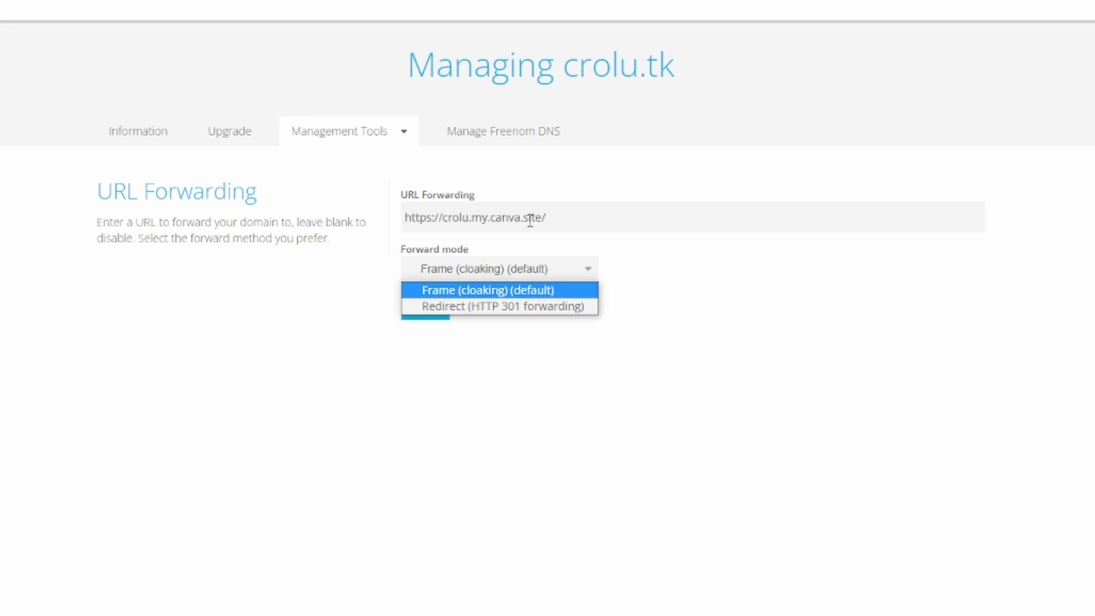
pyautogui.click(443, 293)
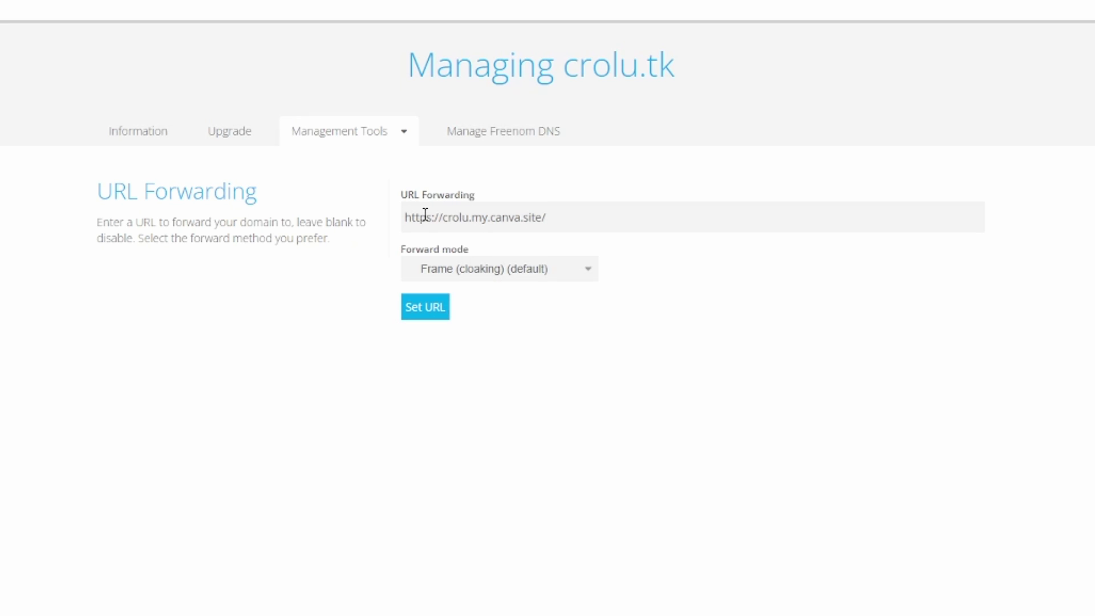
pyautogui.click(554, 220)
pyautogui.click(421, 312)
pyautogui.moveTo(461, 163); pyautogui.dragTo(618, 160)
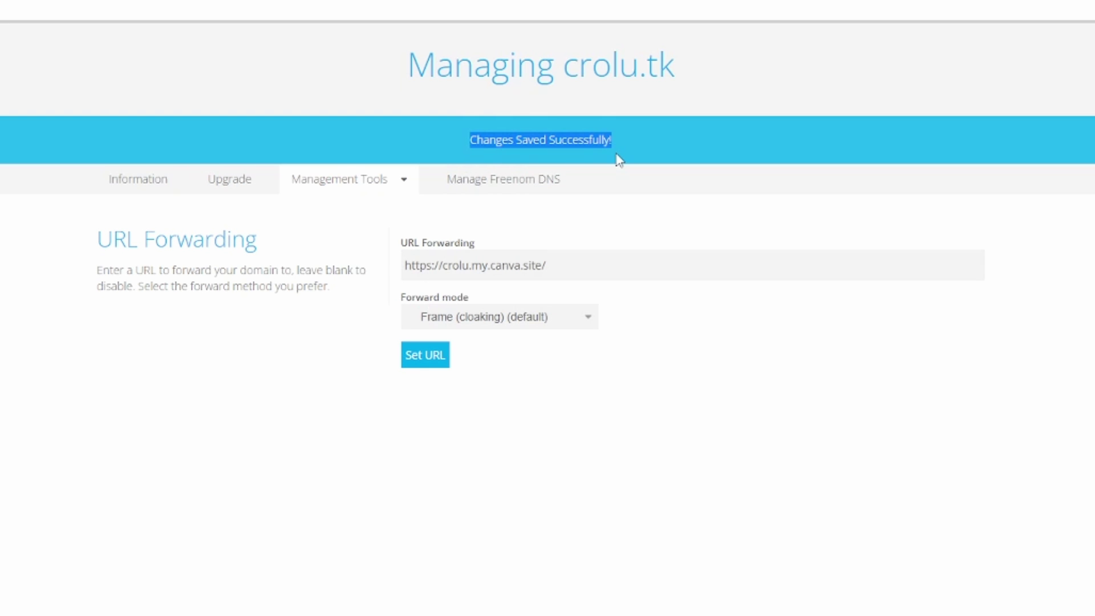
# Copy the domain name crolu.tk and visit it in a new browser tab to test the frame forwarding
pyautogui.doubleClick(619, 64)
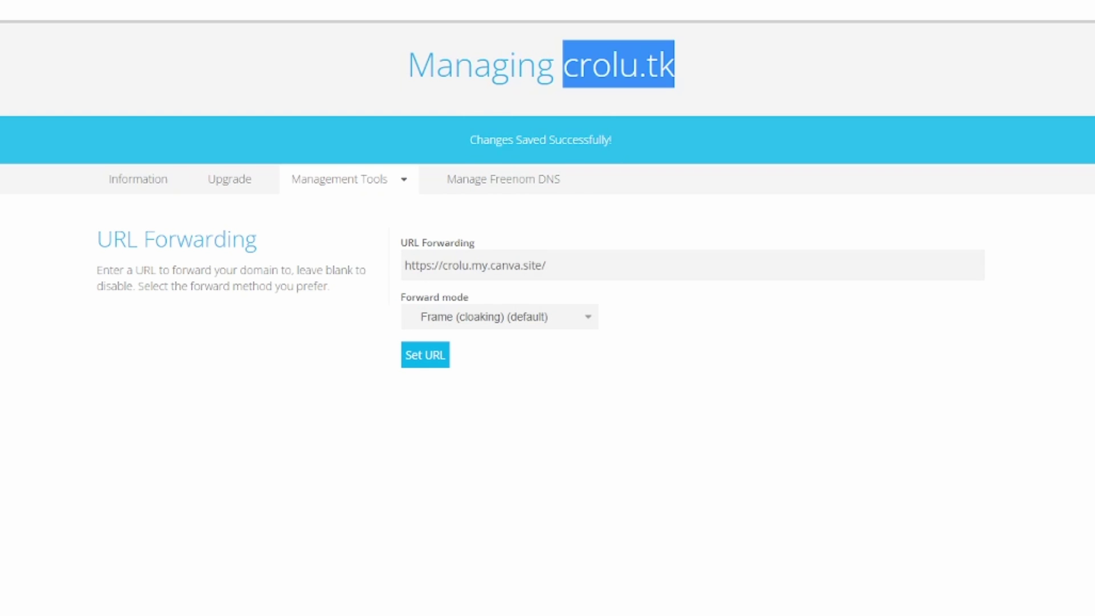
pyautogui.hotkey('ctrl', 'c')
pyautogui.hotkey('ctrl', 't')
pyautogui.click(640, 18)
pyautogui.rightClick(640, 18)
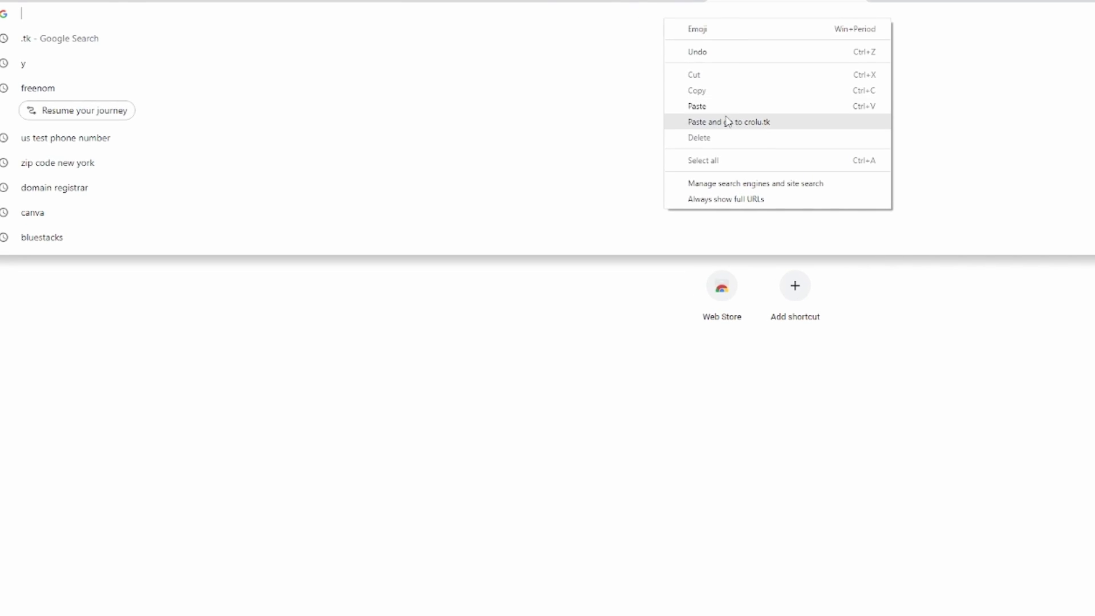
pyautogui.click(707, 100)
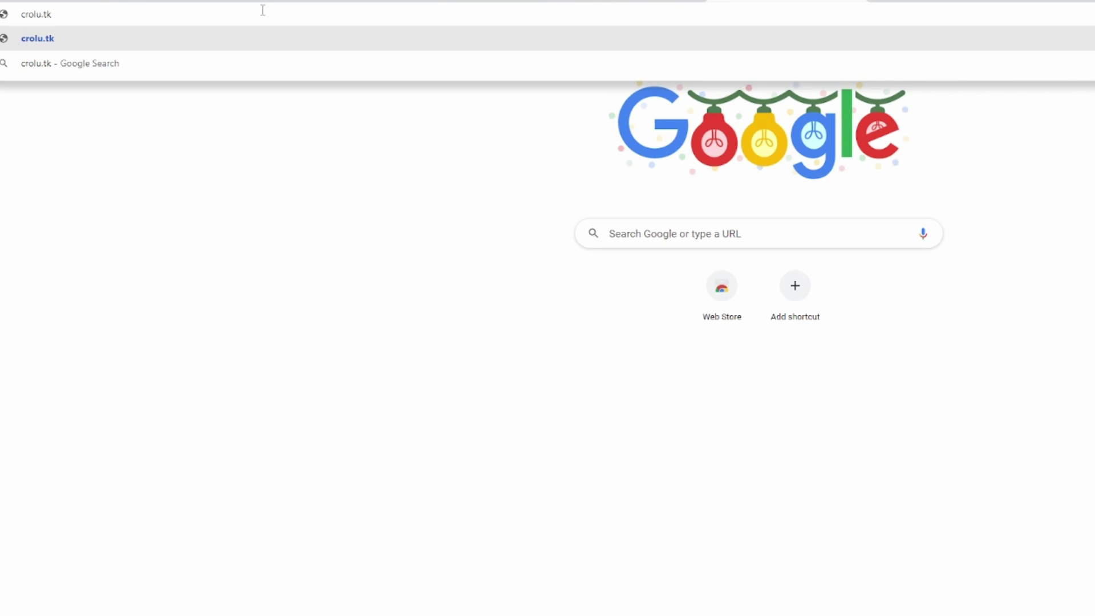
pyautogui.press('Return')
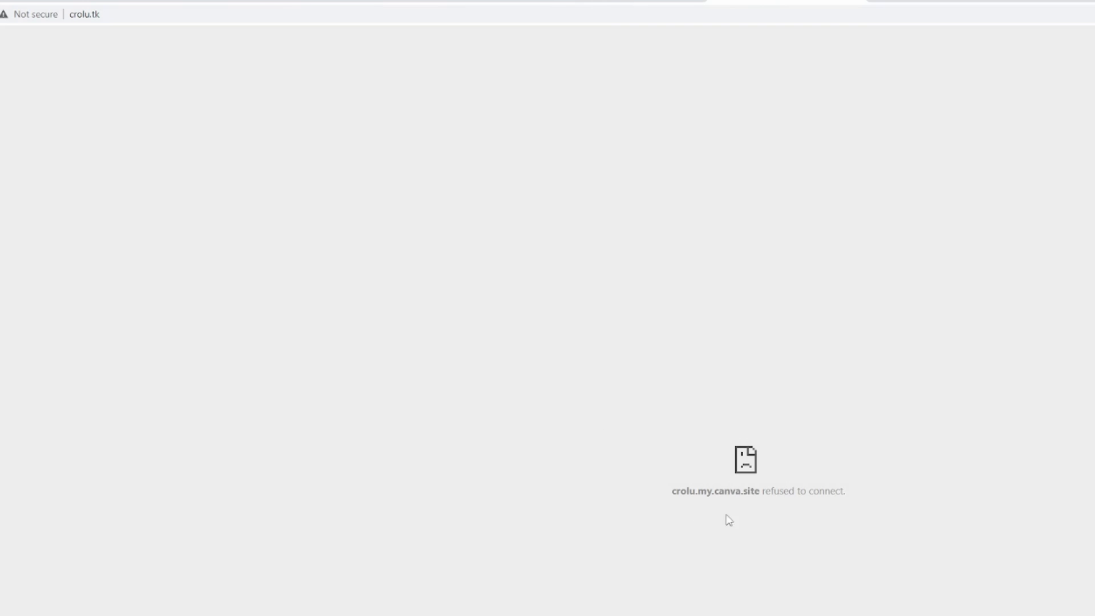
pyautogui.moveTo(856, 494); pyautogui.dragTo(669, 501)
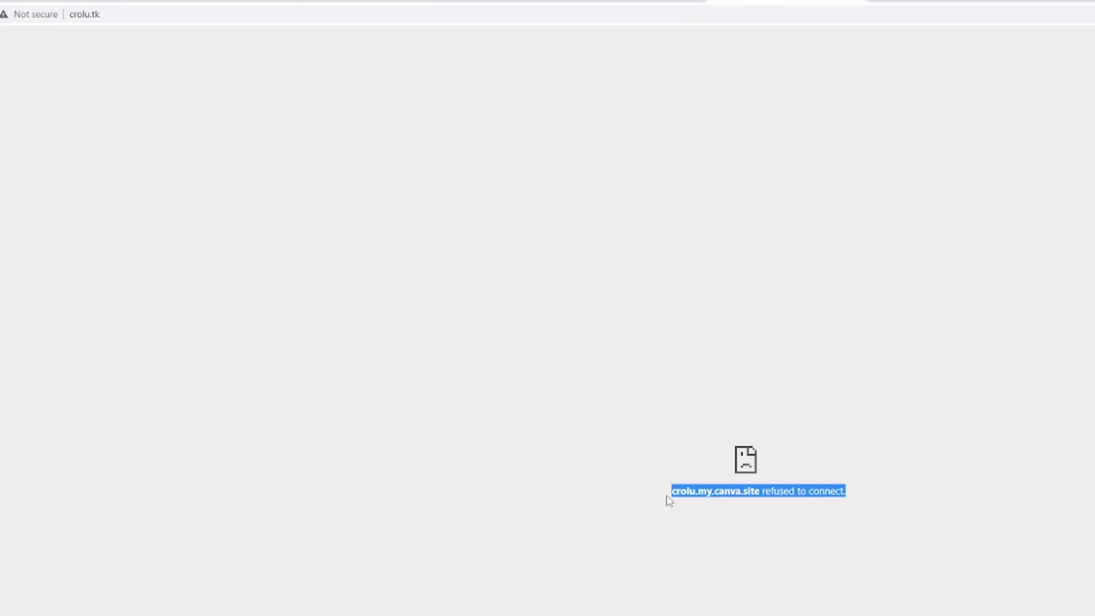
pyautogui.click(670, 502)
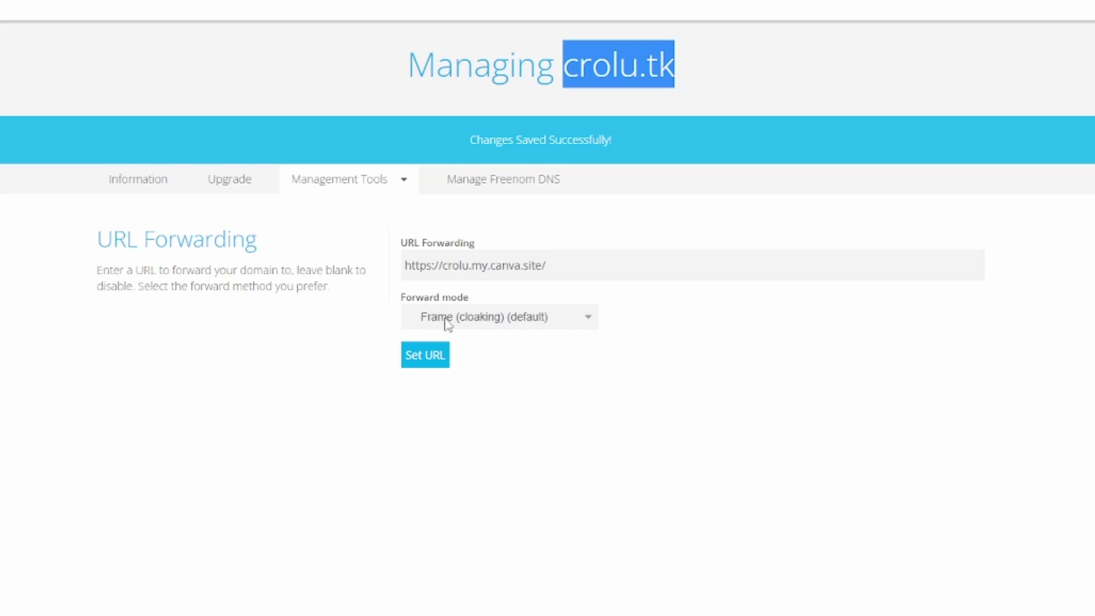
# Set the crolu.tk forward mode to Redirect (HTTP 301 forwarding) and save it
pyautogui.click(448, 324)
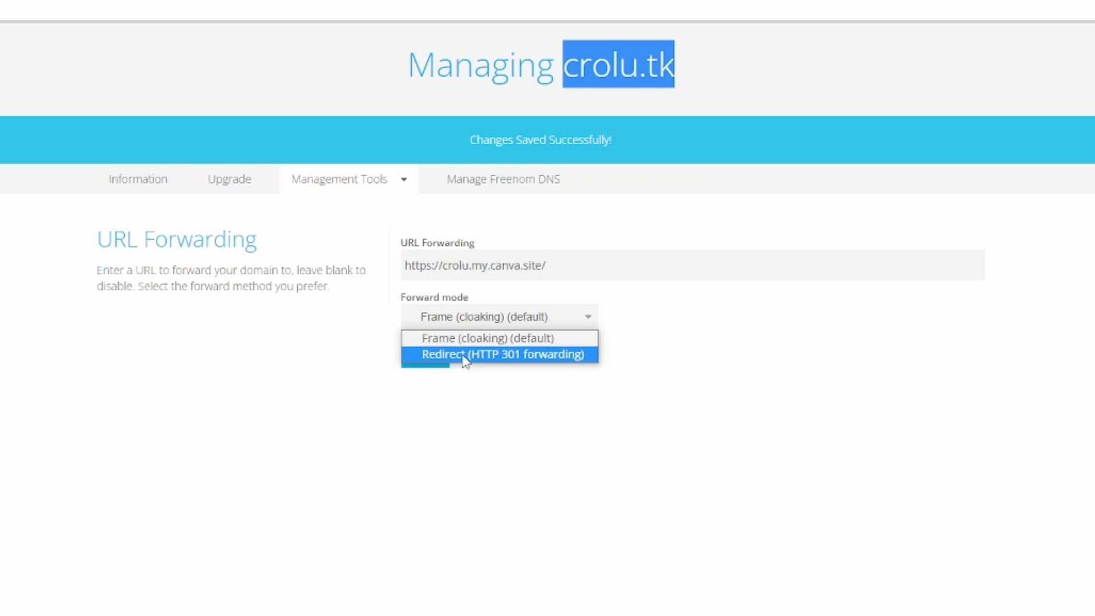
pyautogui.click(471, 356)
pyautogui.click(457, 323)
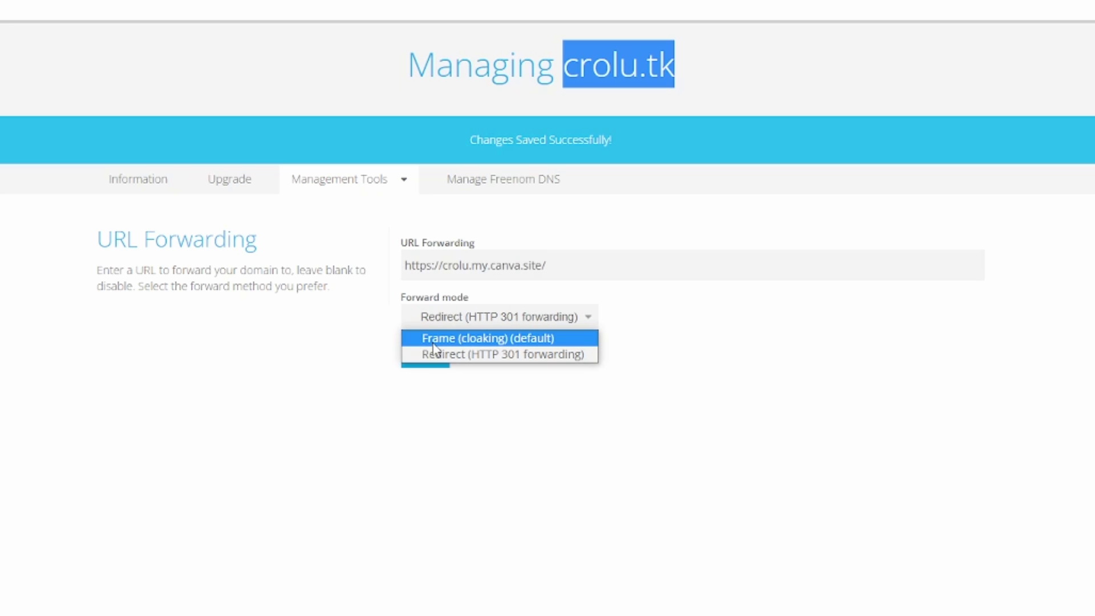
pyautogui.click(365, 347)
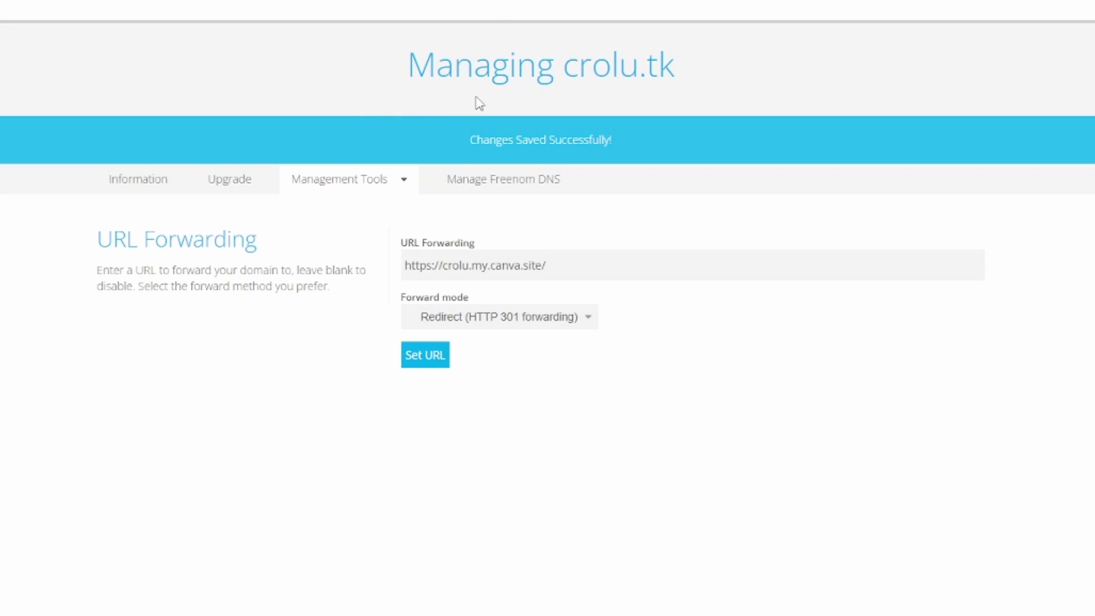
# Visit crolu.tk again in a new browser tab and check the loaded page and the address it redirects to
pyautogui.hotkey('ctrl', 't')
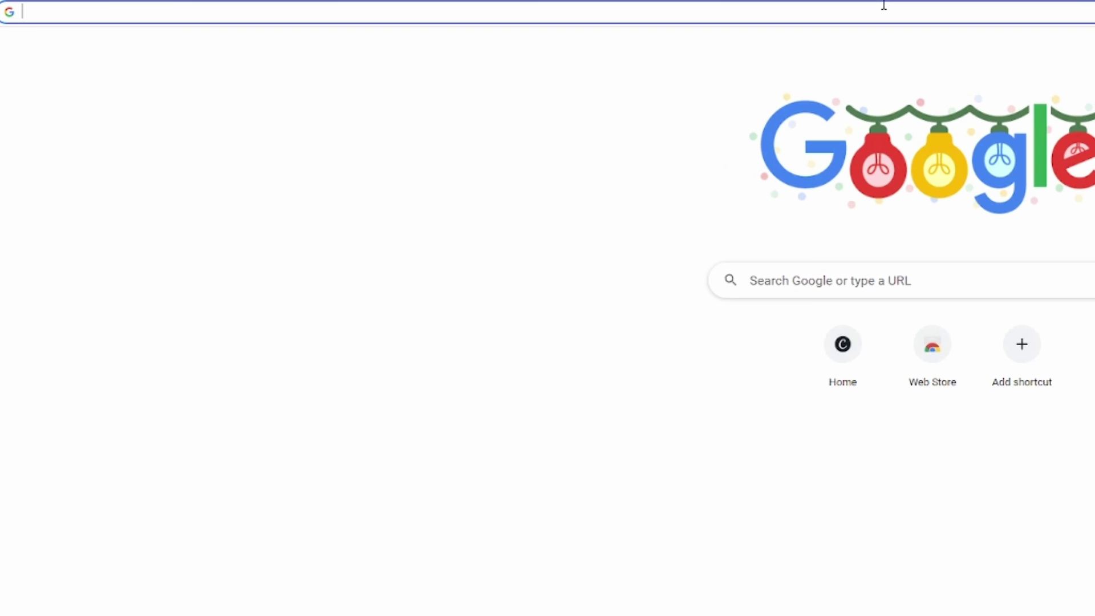
pyautogui.hotkey('ctrl', 'v')
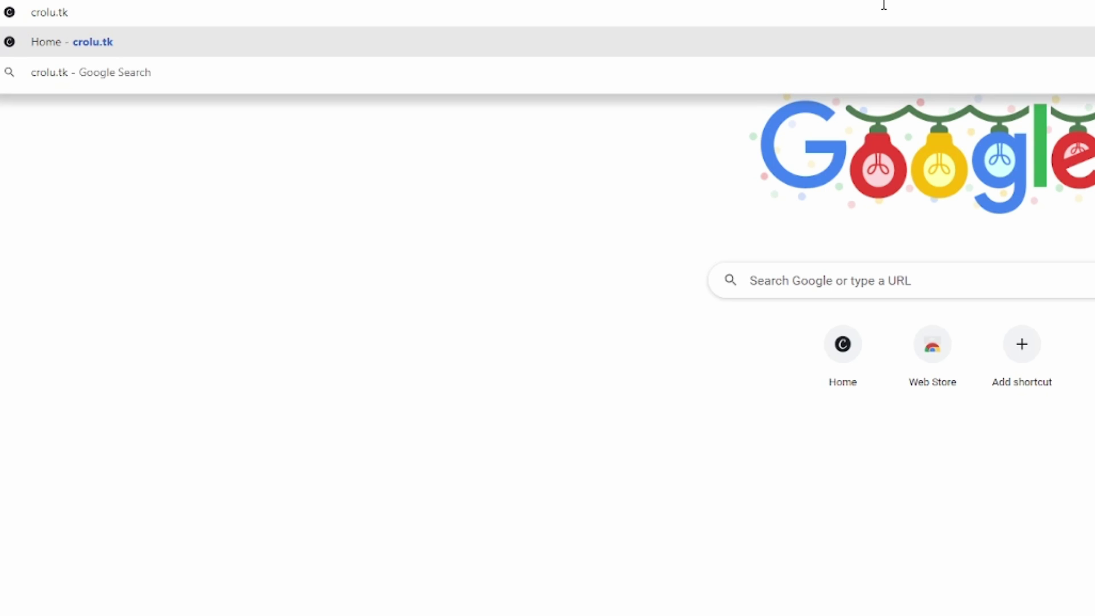
pyautogui.press('Return')
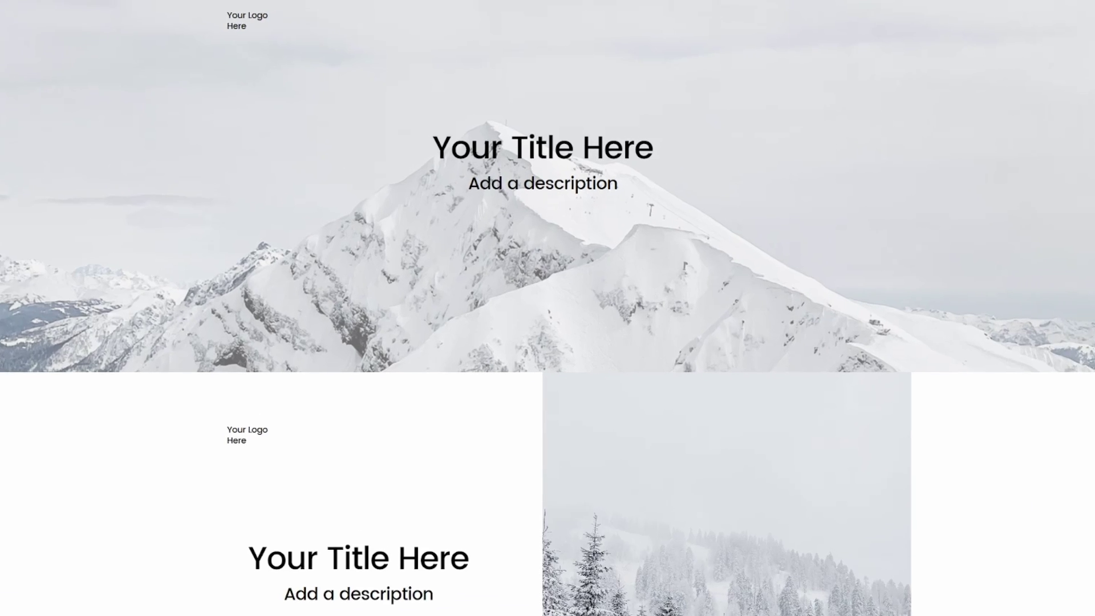
pyautogui.scroll(-12, 344, 235)
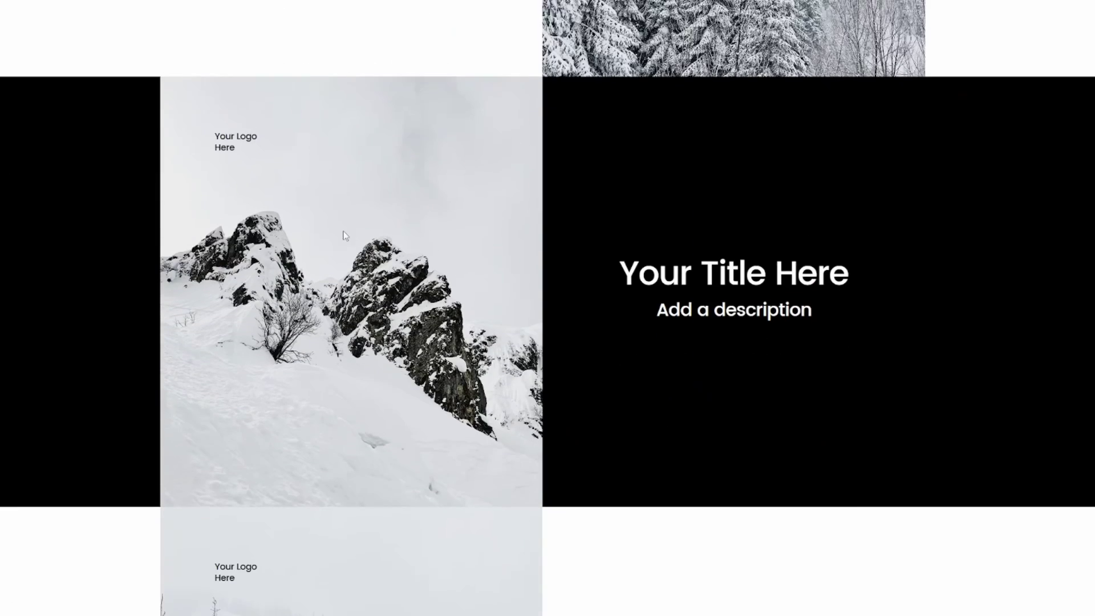
pyautogui.scroll(8, 74, 93)
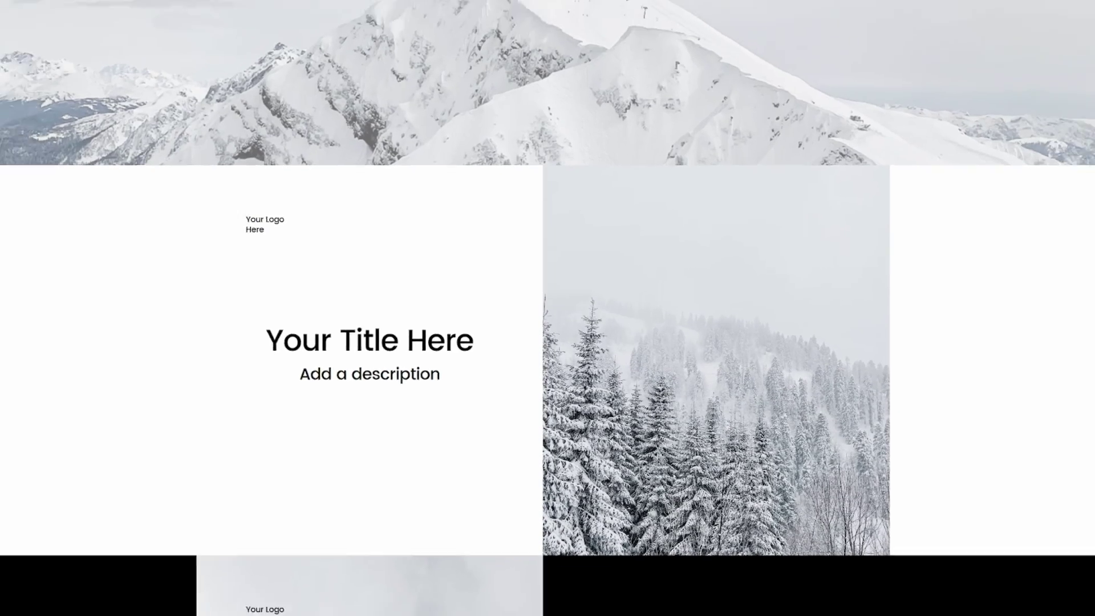
pyautogui.click(142, 15)
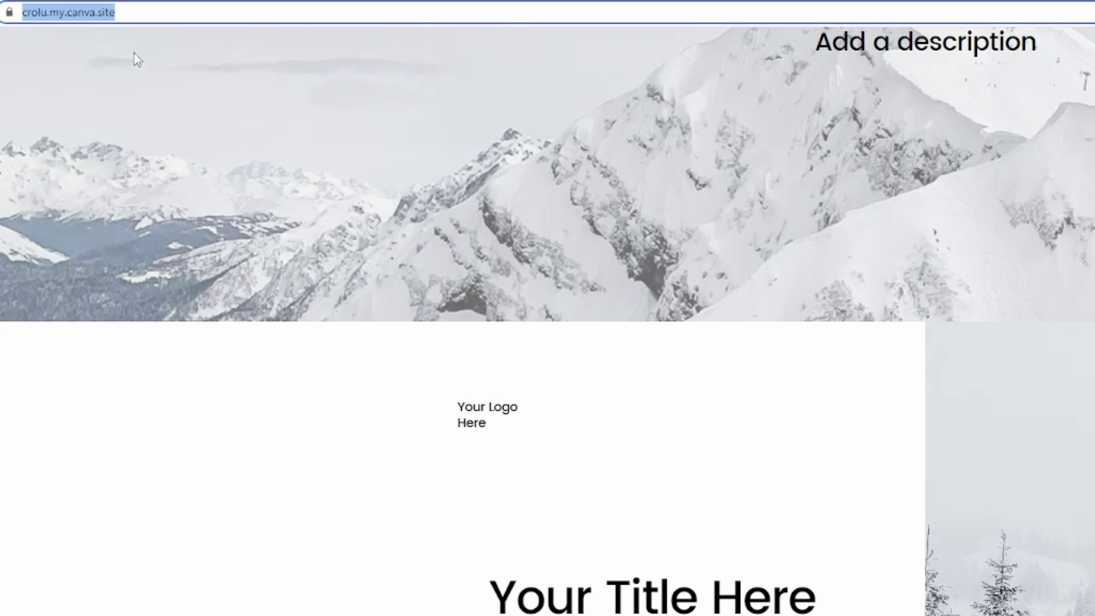
pyautogui.click(462, 394)
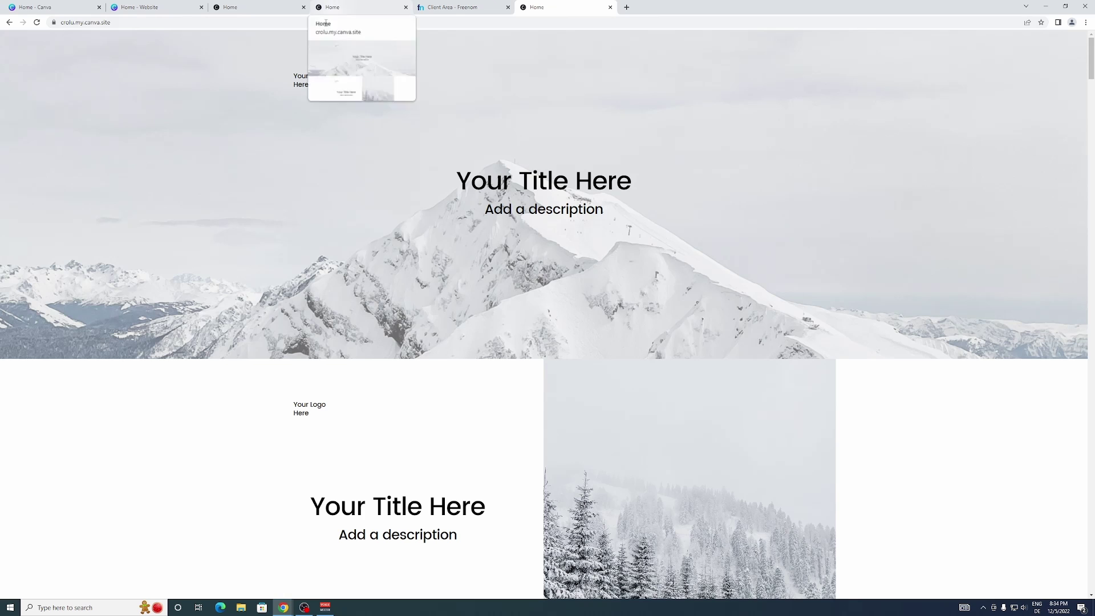
# Return to the Canva design's website publishing settings, choose to use an existing domain and continue to the domain entry
pyautogui.click(279, 6)
pyautogui.click(162, 7)
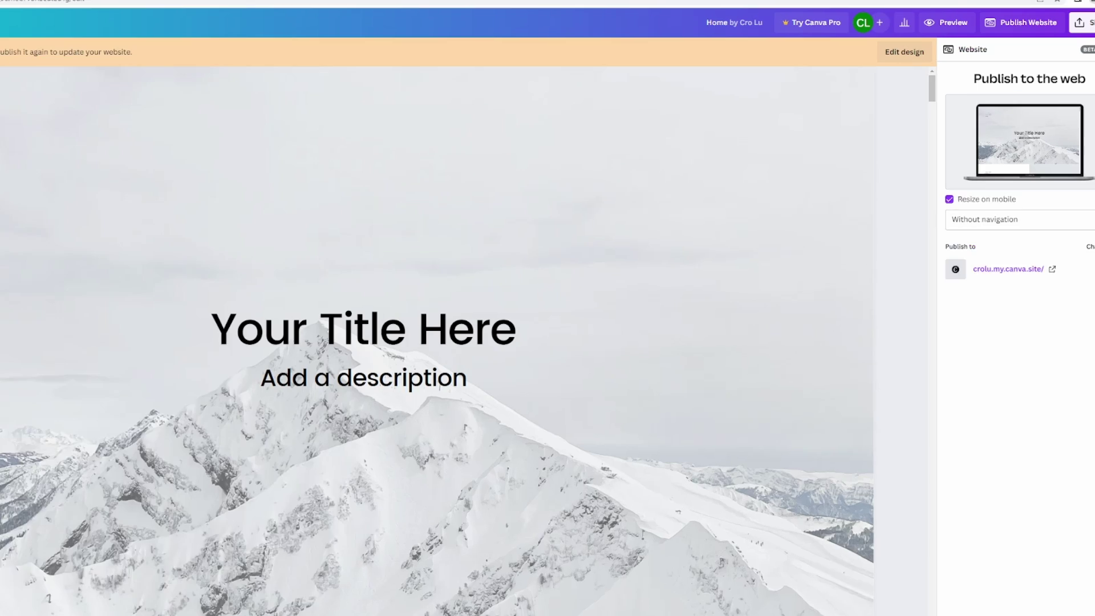
pyautogui.click(1085, 64)
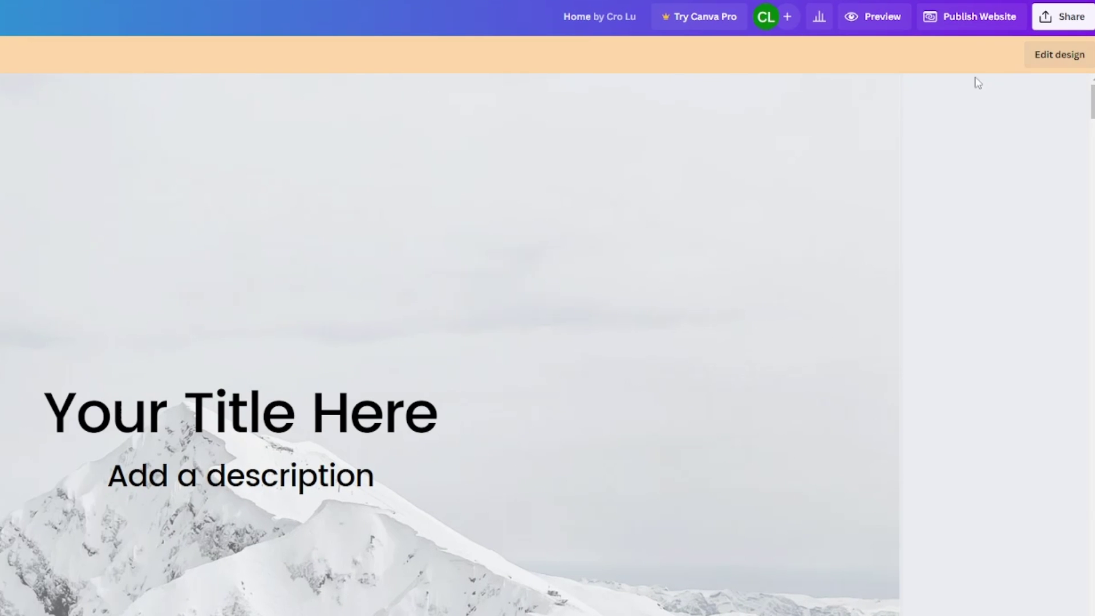
pyautogui.click(967, 20)
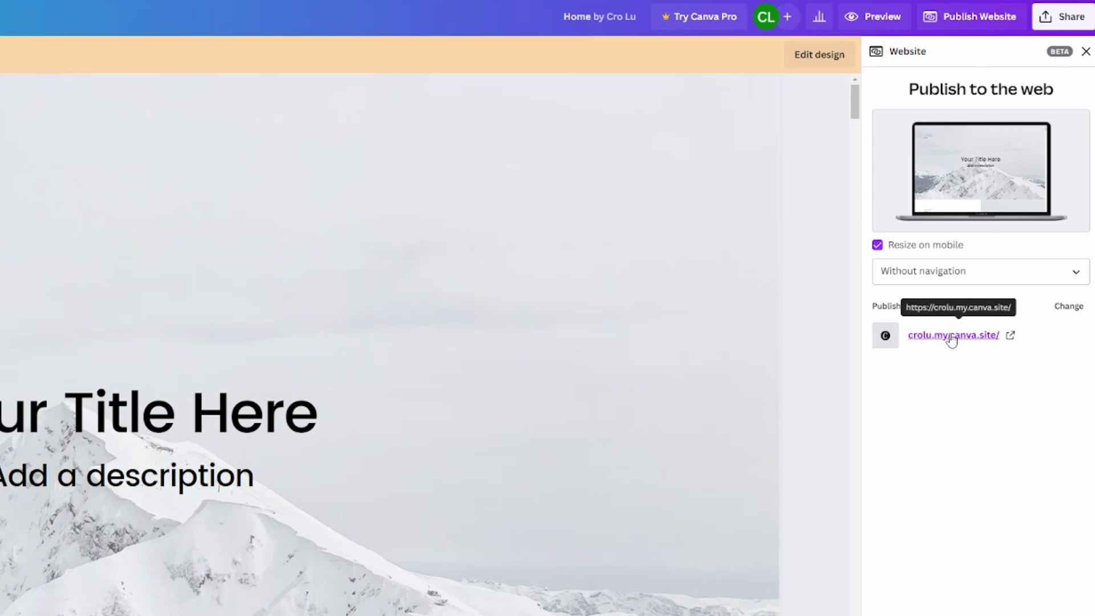
pyautogui.click(1070, 311)
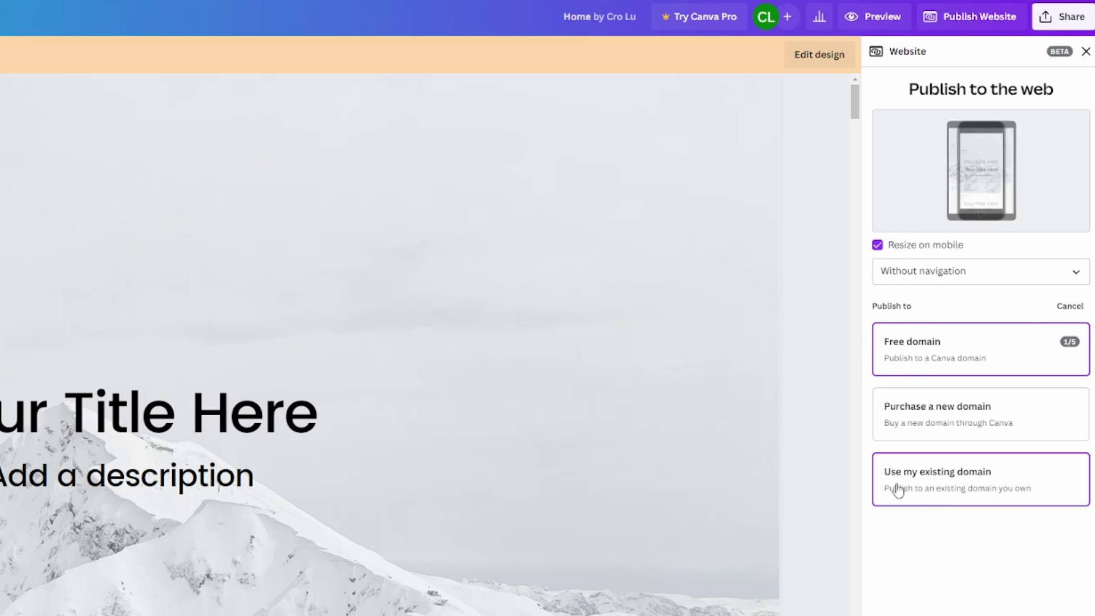
pyautogui.click(942, 481)
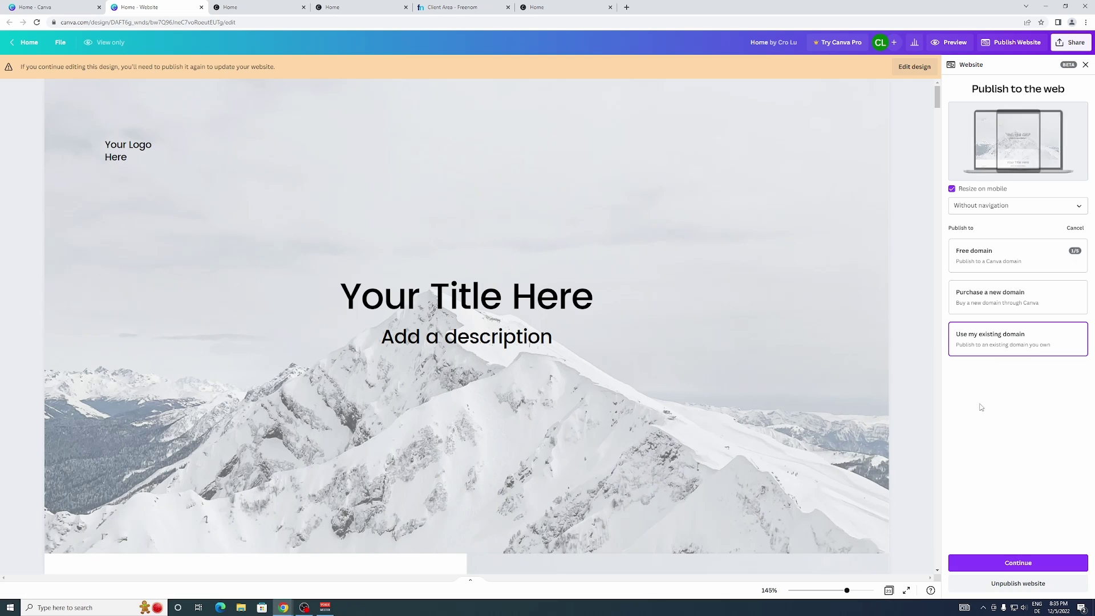
pyautogui.click(1003, 562)
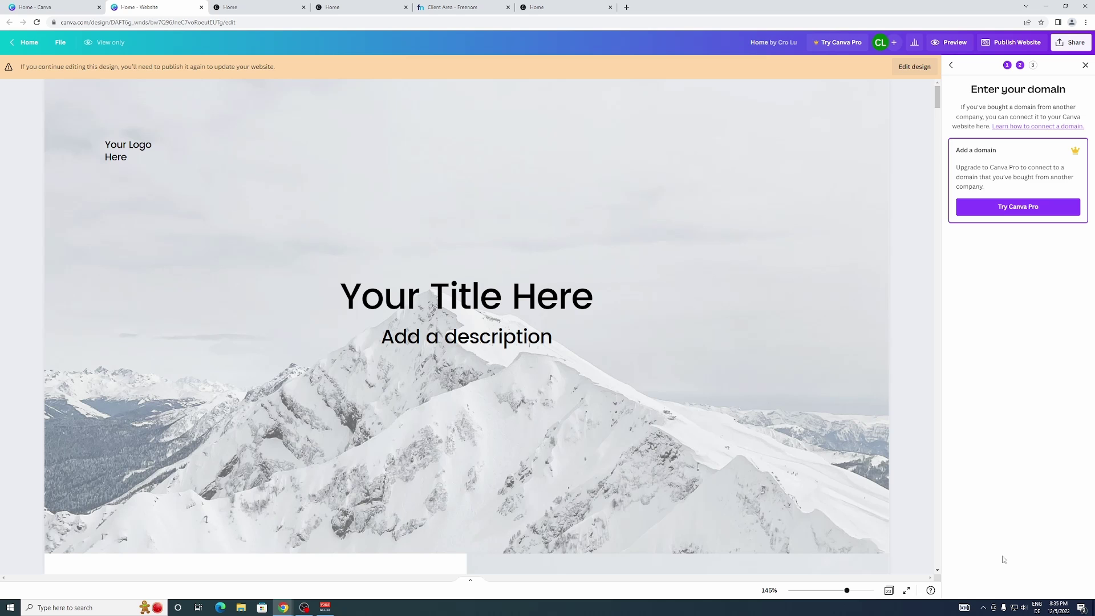
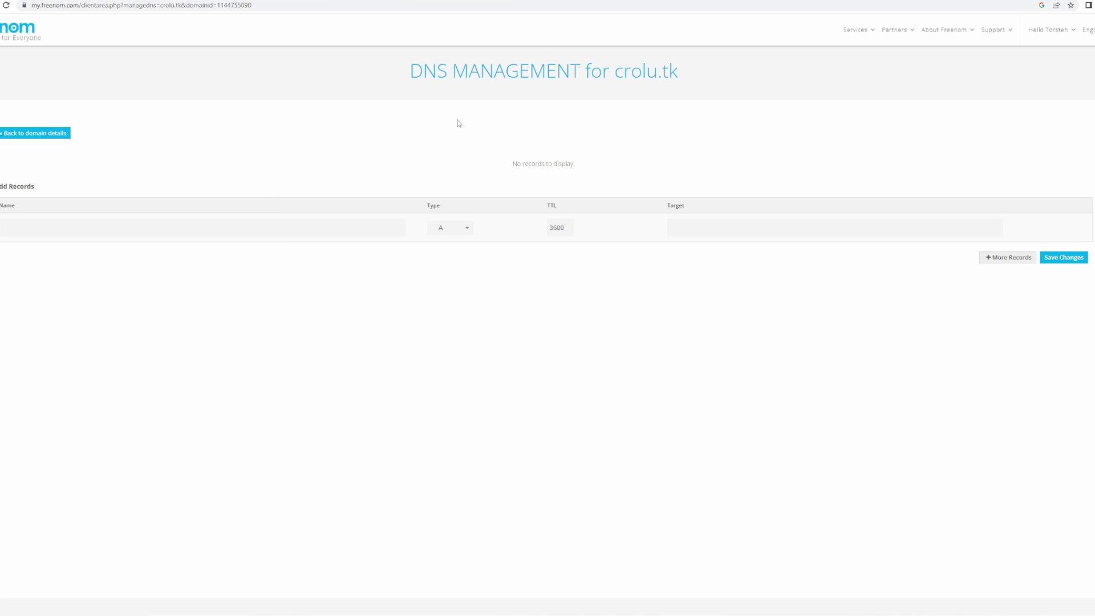
# Review the record types offered in crolu.tk's DNS management and set the first record's type to TXT
pyautogui.moveTo(411, 72); pyautogui.dragTo(585, 72)
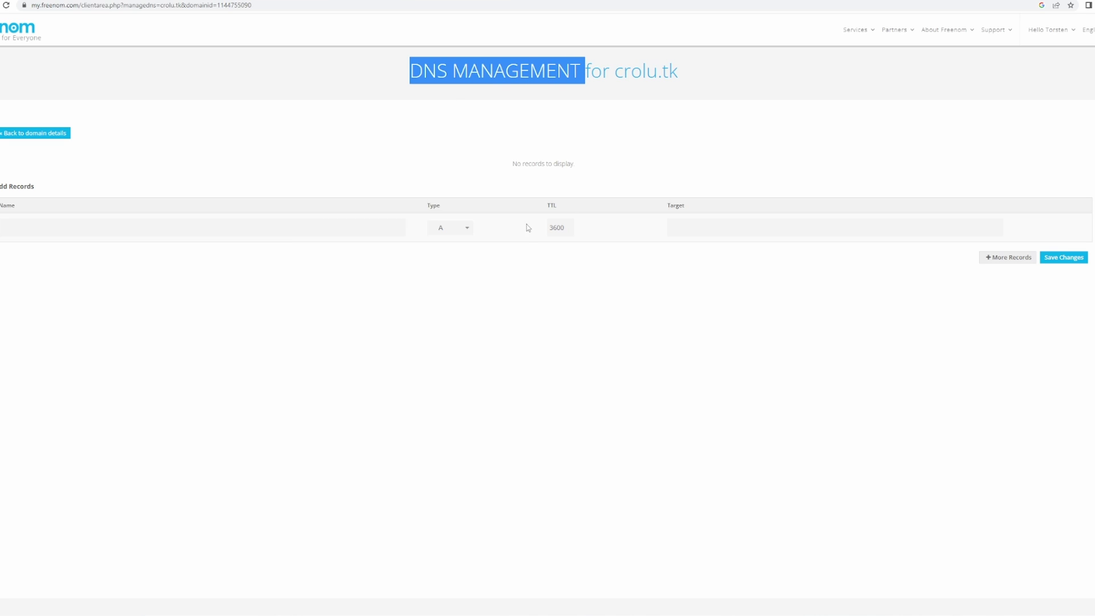
pyautogui.click(450, 230)
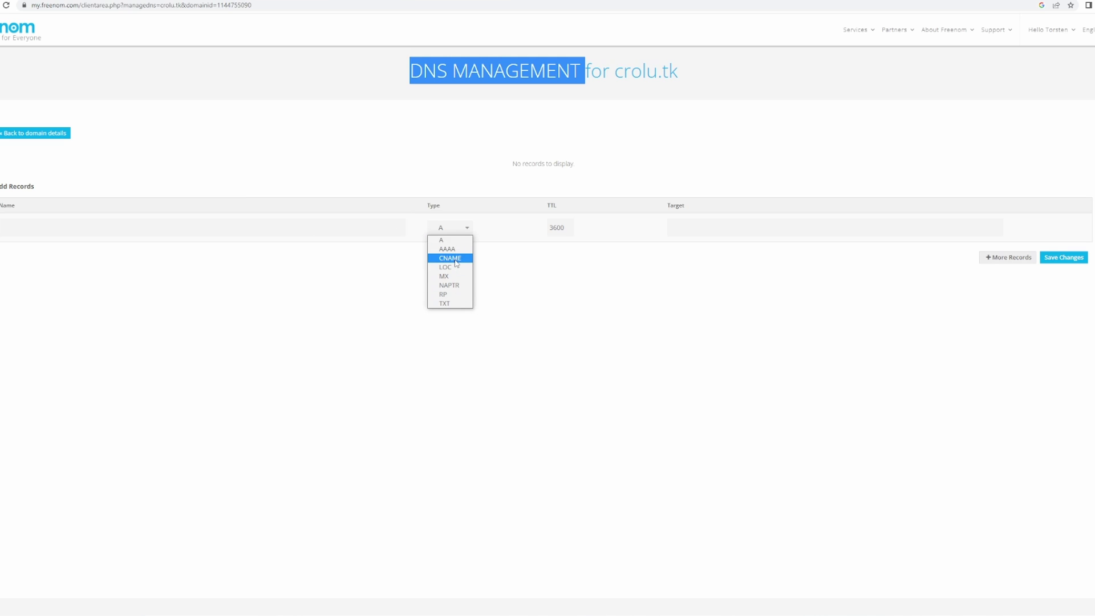
pyautogui.click(322, 266)
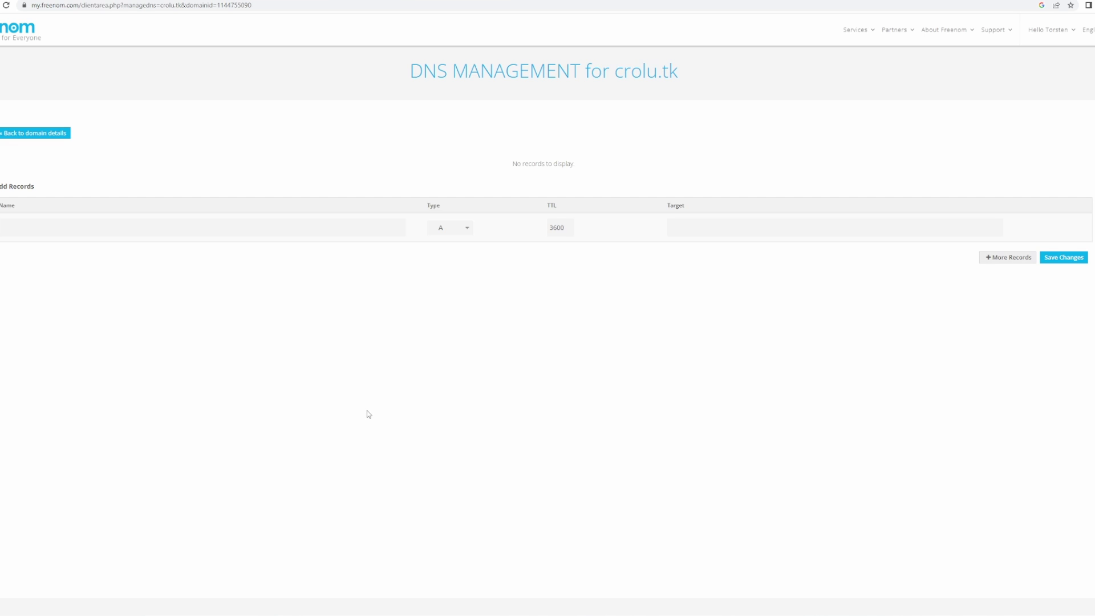
pyautogui.click(448, 229)
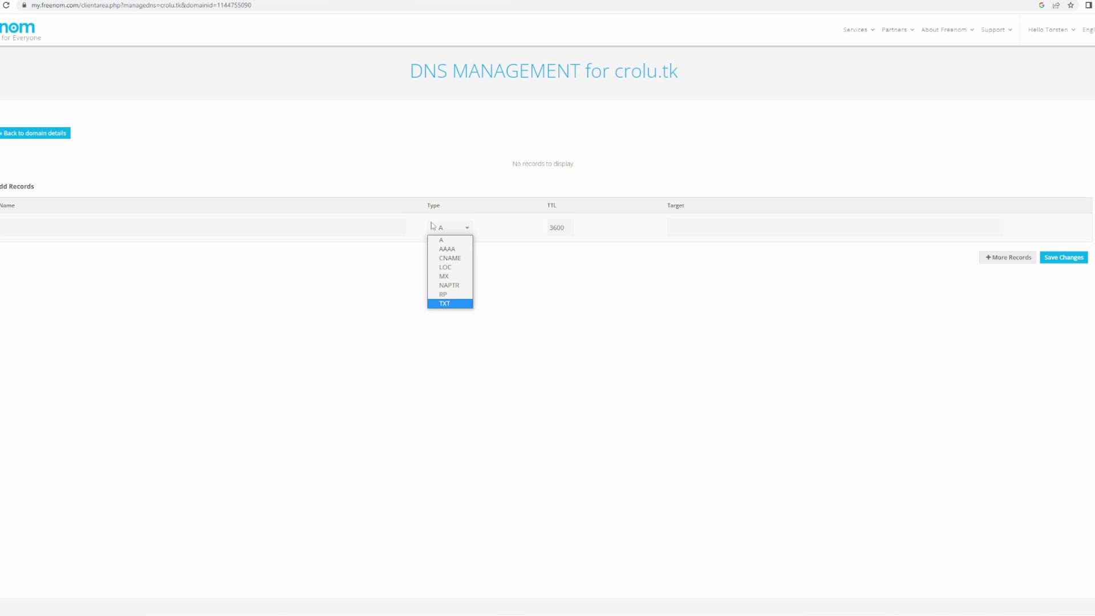
pyautogui.click(433, 226)
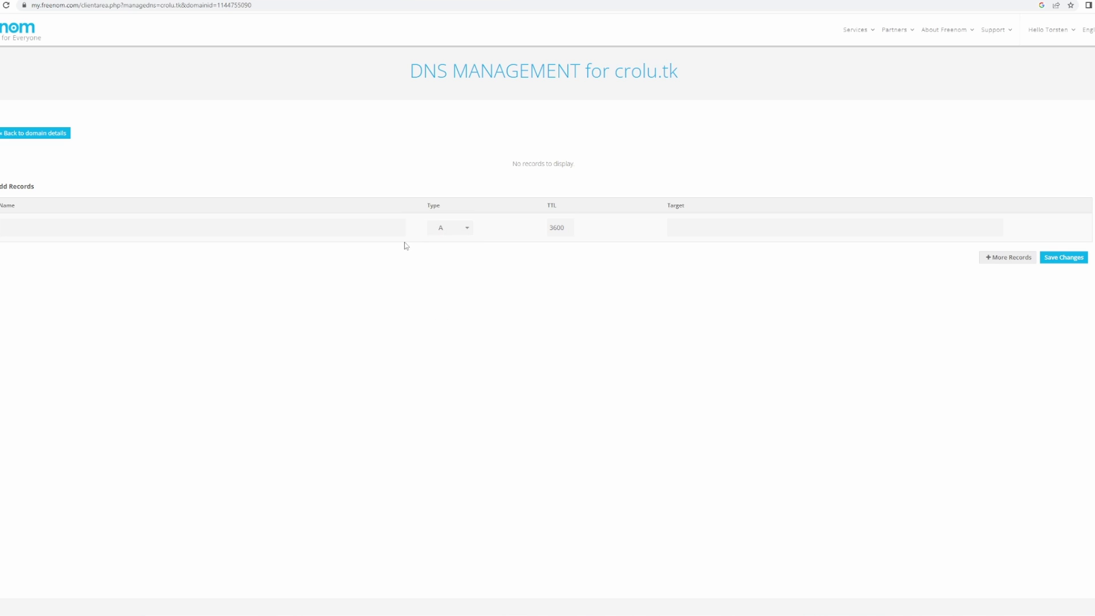
pyautogui.click(441, 230)
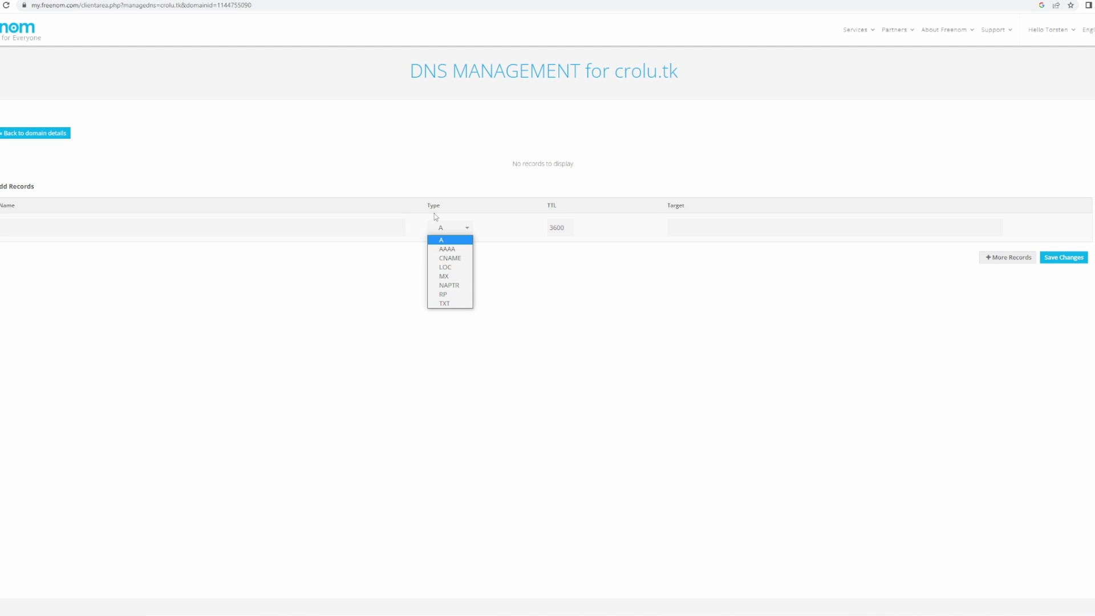
pyautogui.click(444, 304)
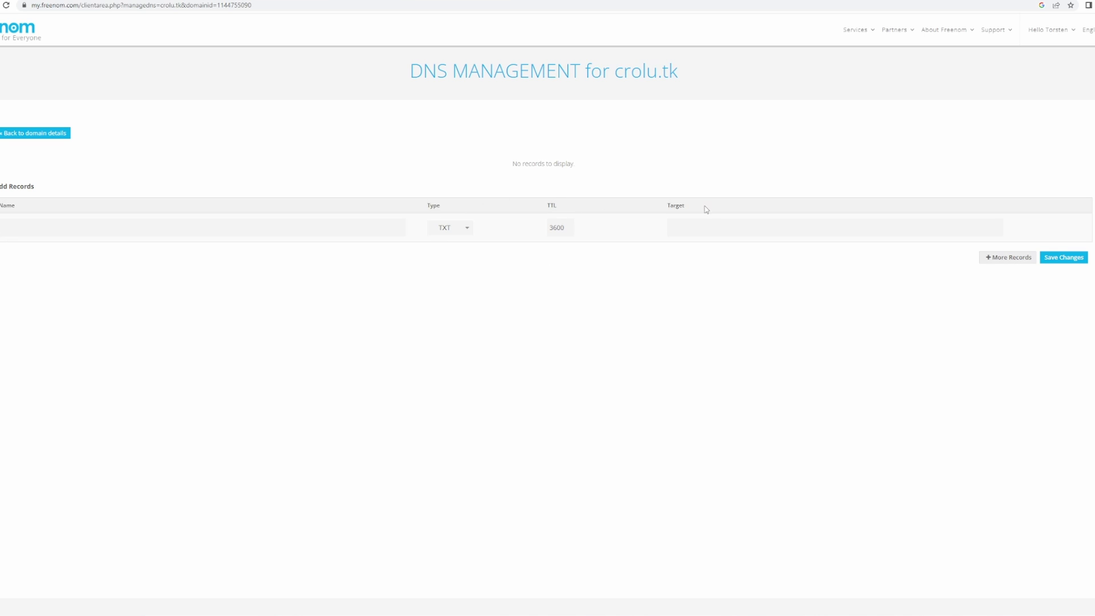
# Focus the TXT record's empty target, add a second DNS record and set its type to A
pyautogui.doubleClick(671, 206)
pyautogui.click(688, 222)
pyautogui.doubleClick(684, 207)
pyautogui.click(678, 223)
pyautogui.click(998, 260)
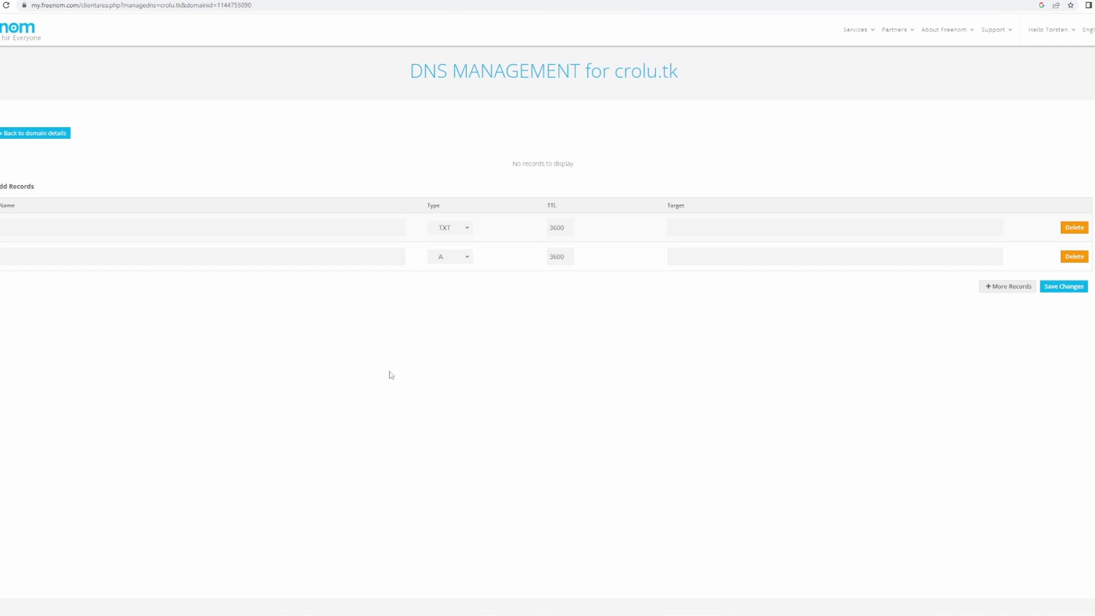
pyautogui.click(460, 256)
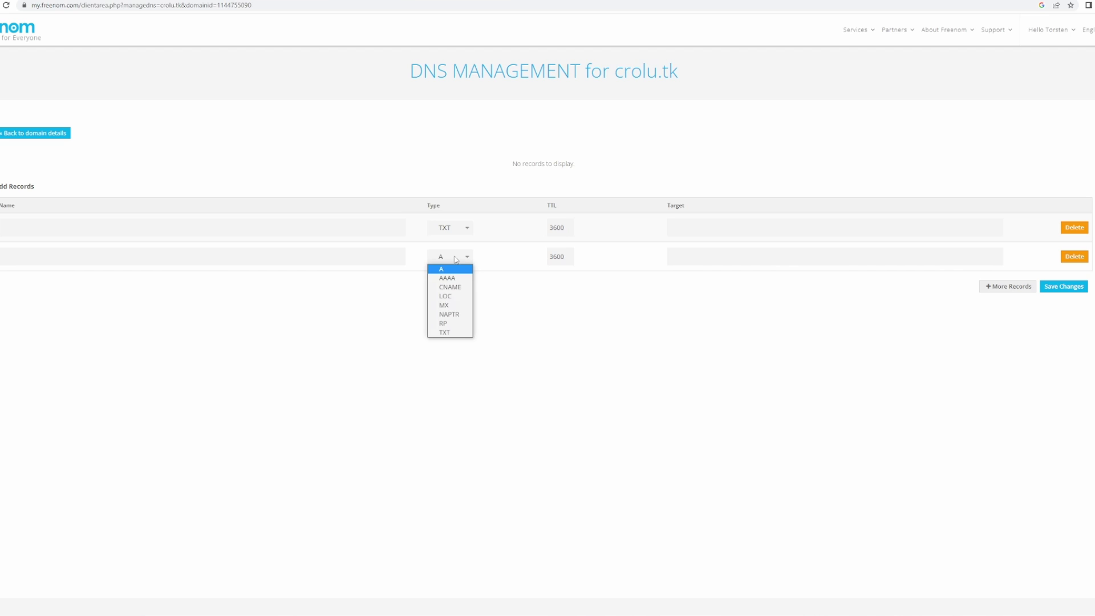
pyautogui.click(441, 271)
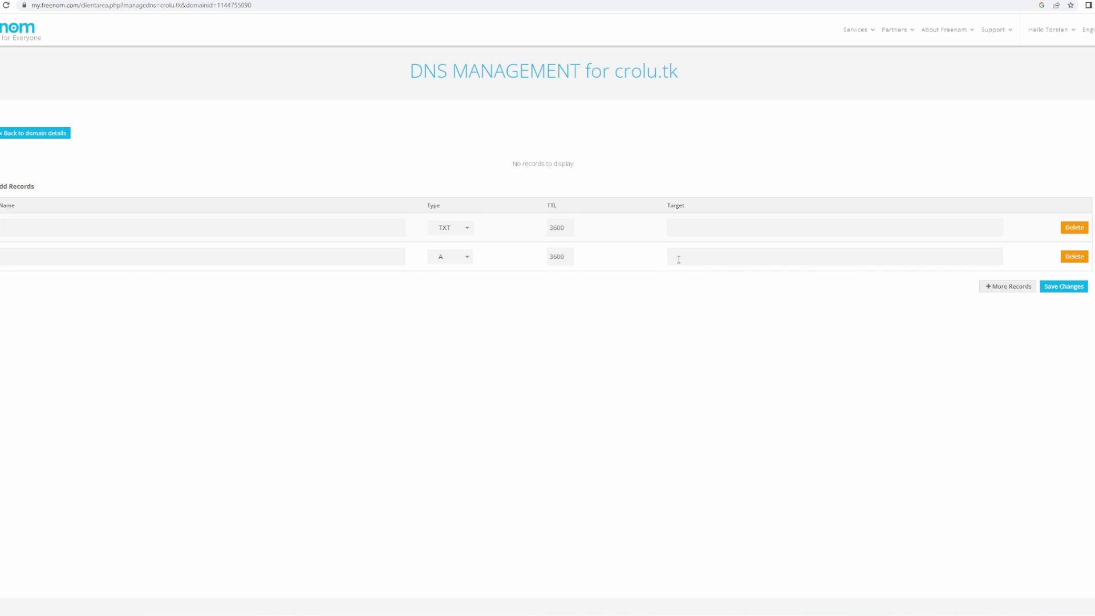
# Add a third DNS record of type A for crolu.tk and save the record changes
pyautogui.click(992, 287)
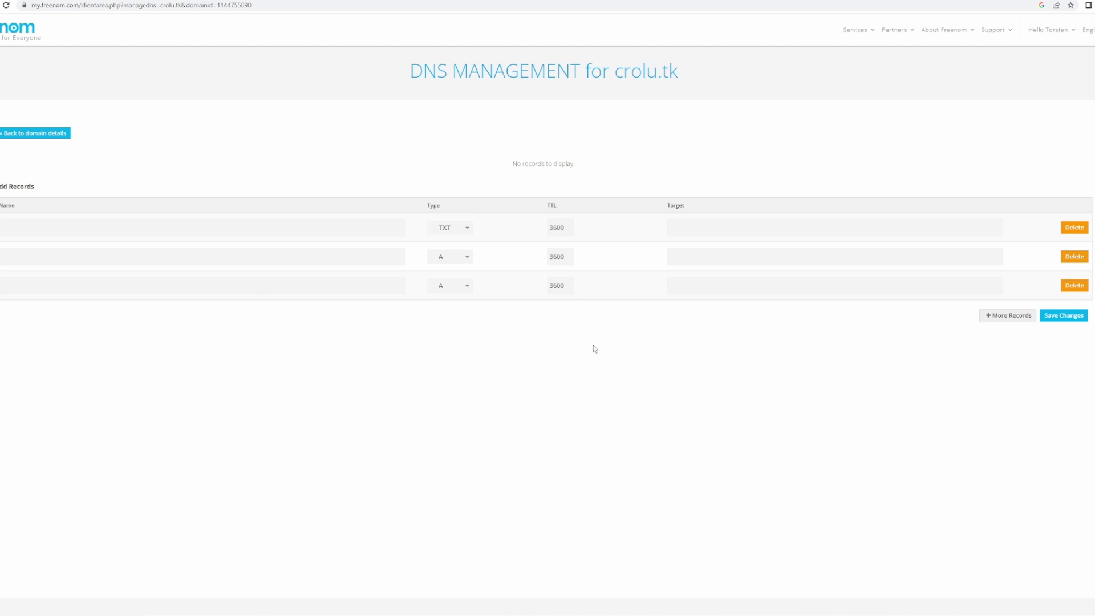
pyautogui.click(693, 287)
pyautogui.click(1064, 317)
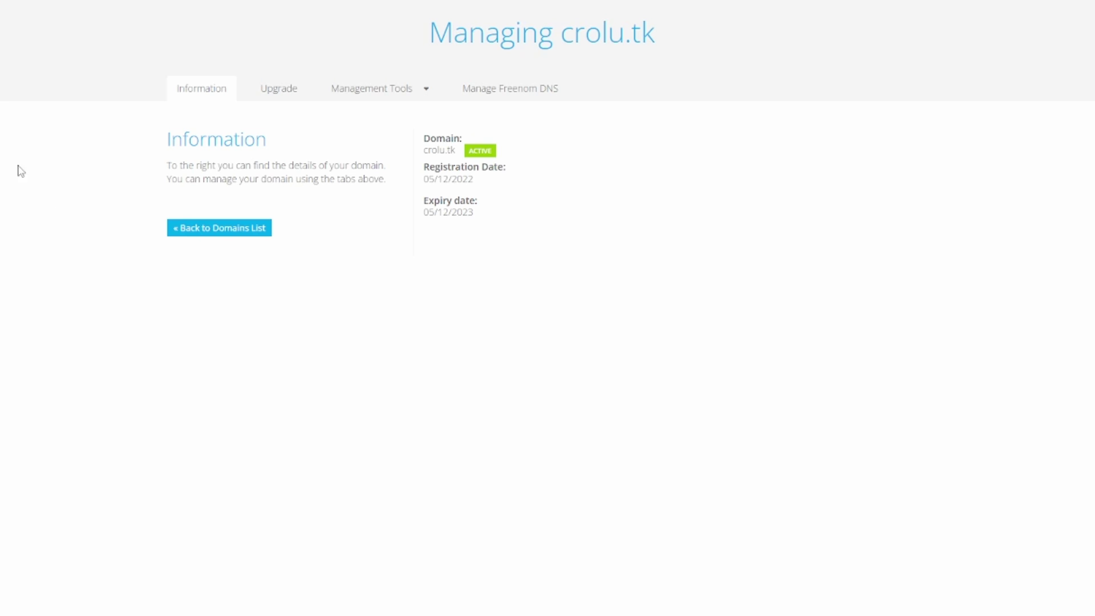
# Return to the Canva design's publishing review settings, open the page path of crolu.my.canva.site for editing and return to its URL preview
pyautogui.click(137, 7)
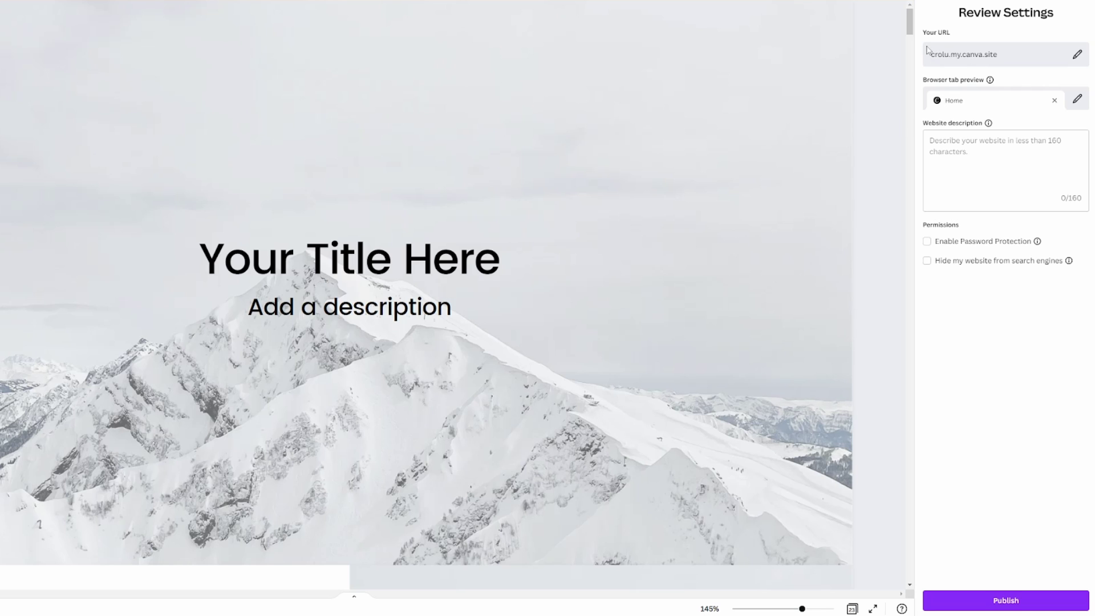
pyautogui.click(1076, 55)
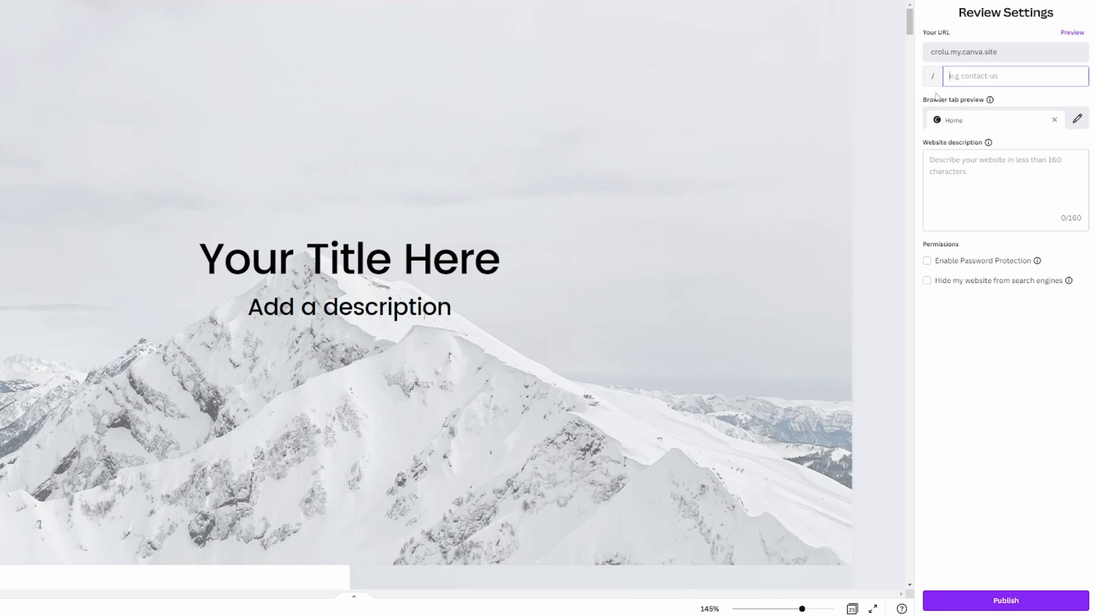
pyautogui.click(1072, 33)
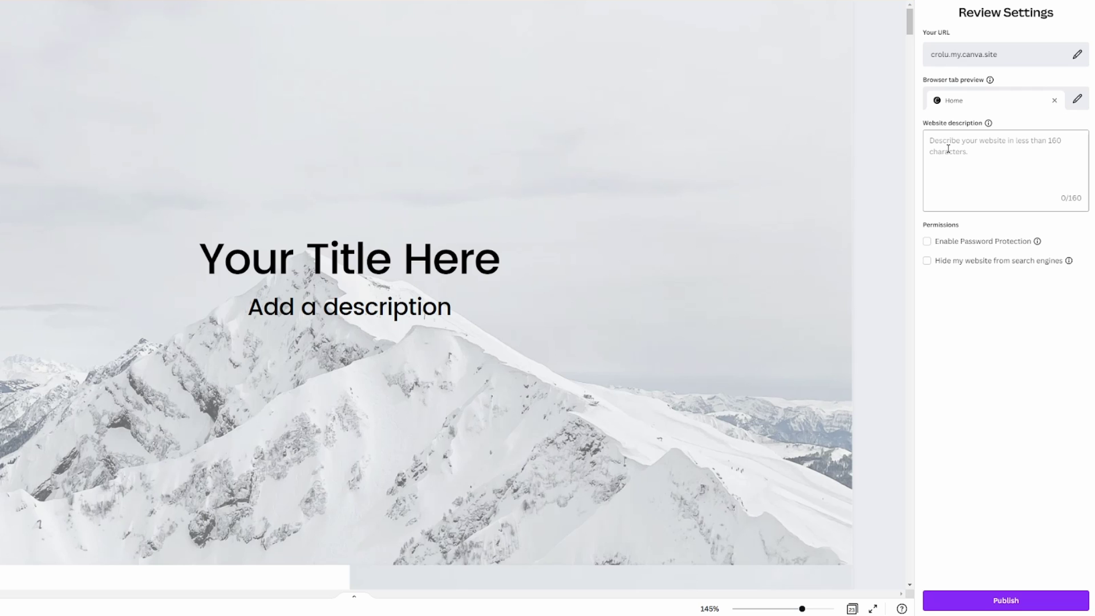
# Publish the Canva website and look through the sections of the live page
pyautogui.click(1008, 606)
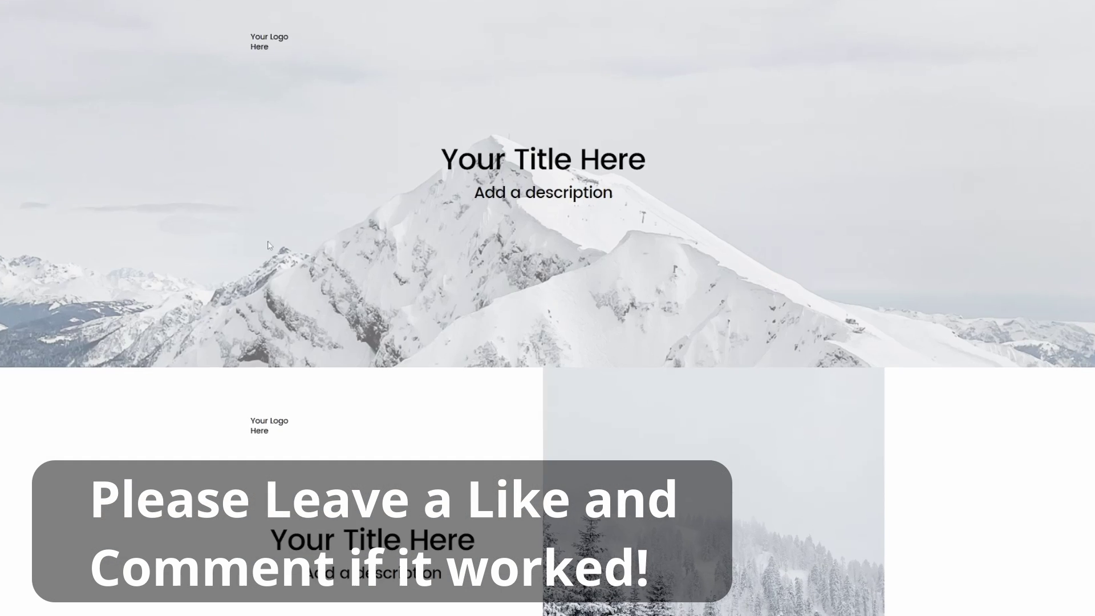
pyautogui.scroll(-8, 357, 366)
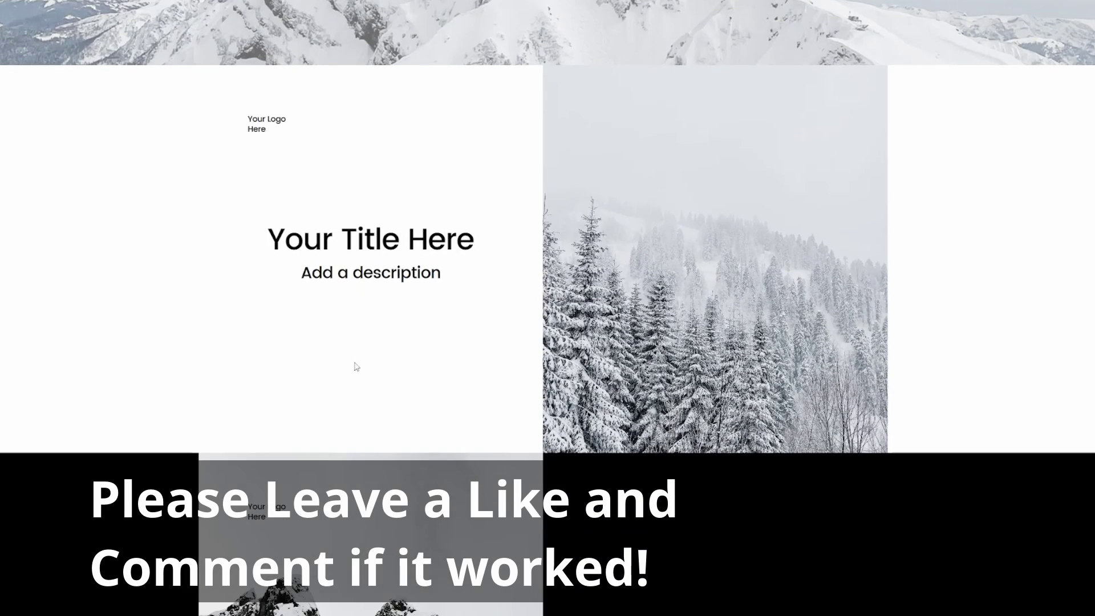
pyautogui.scroll(-6, 397, 361)
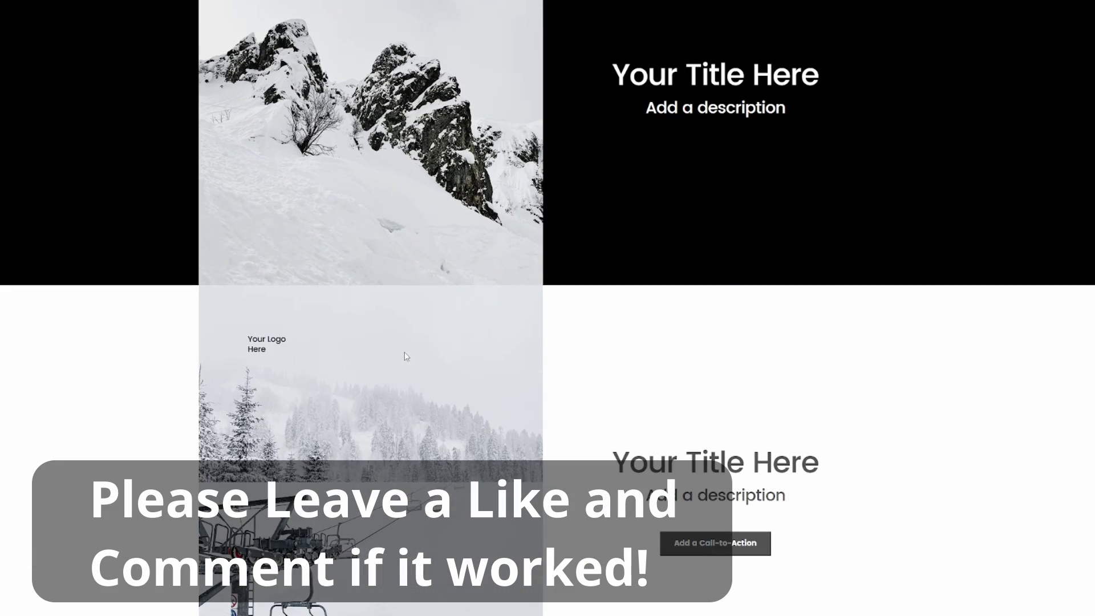